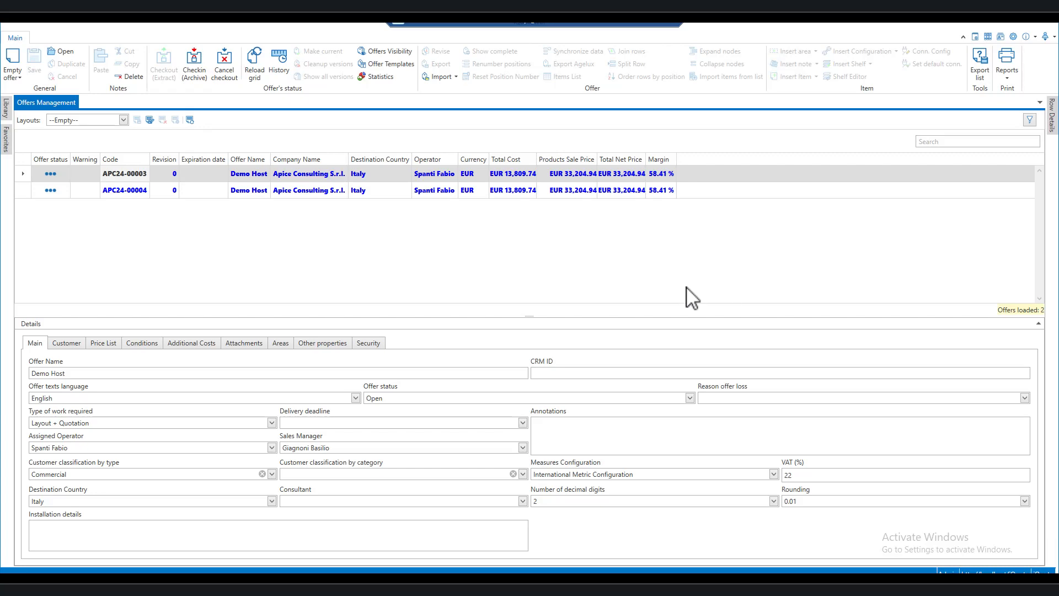
Step: Open the first Demo Host offer and set the MAIN COOKING AREA row's position to 1, saving the row
left_click(297, 175)
double_click(297, 176)
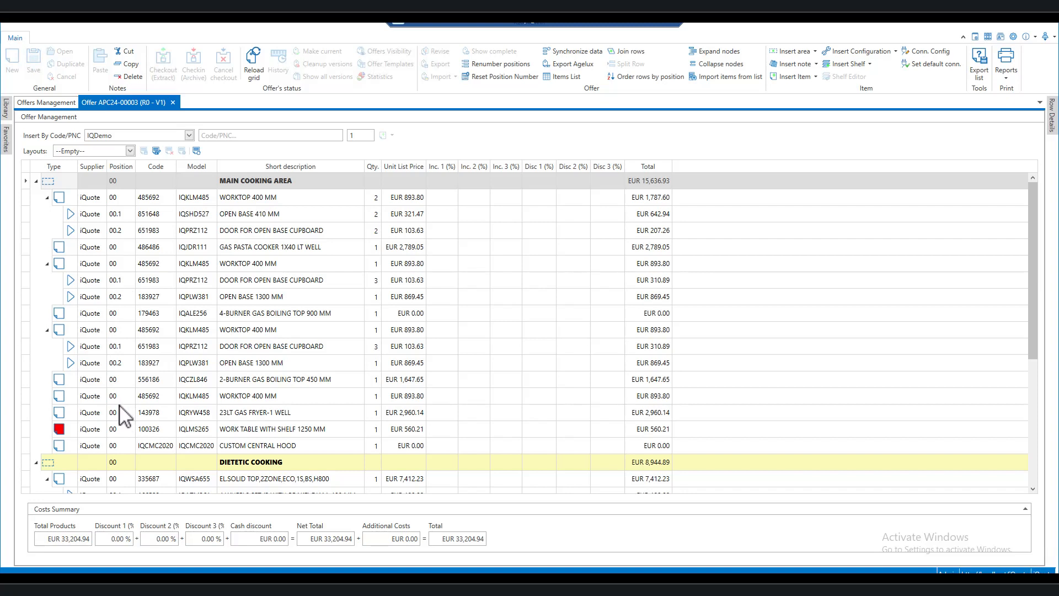
left_click(123, 181)
double_click(123, 181)
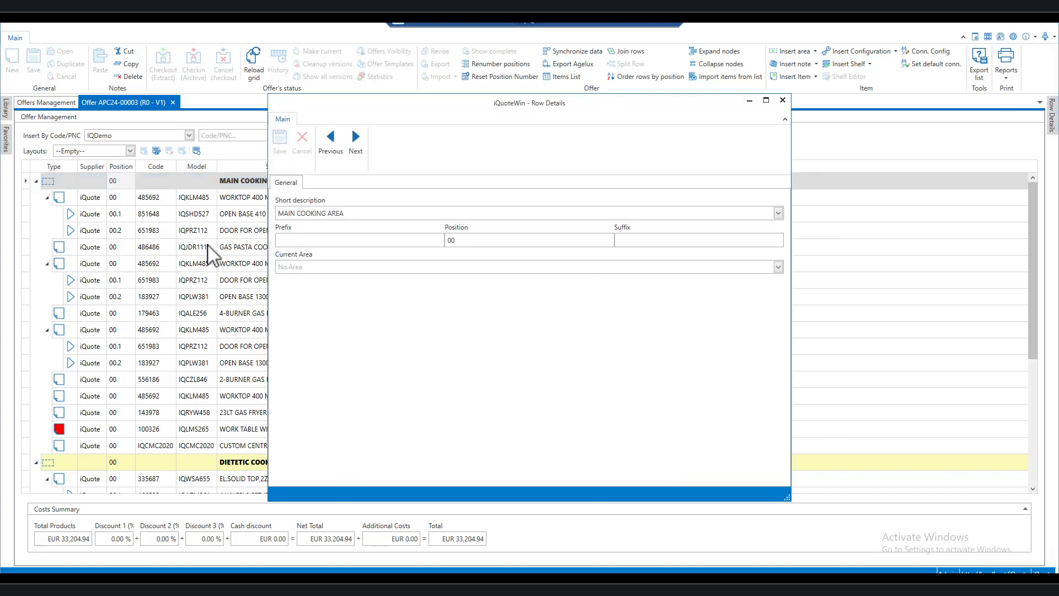
double_click(513, 241)
key("Num_Lock")
type("1")
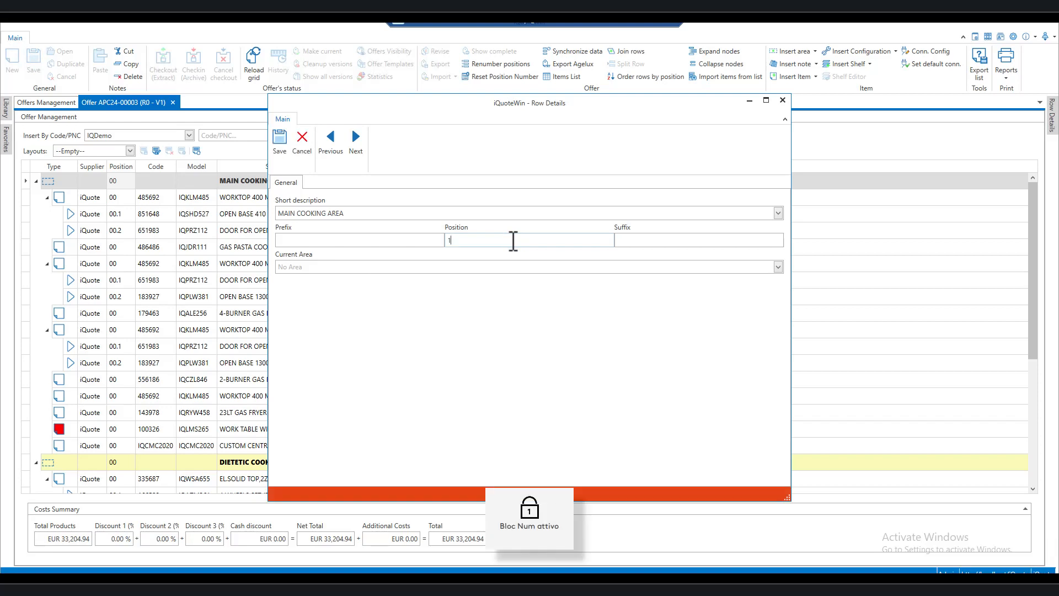
left_click(277, 148)
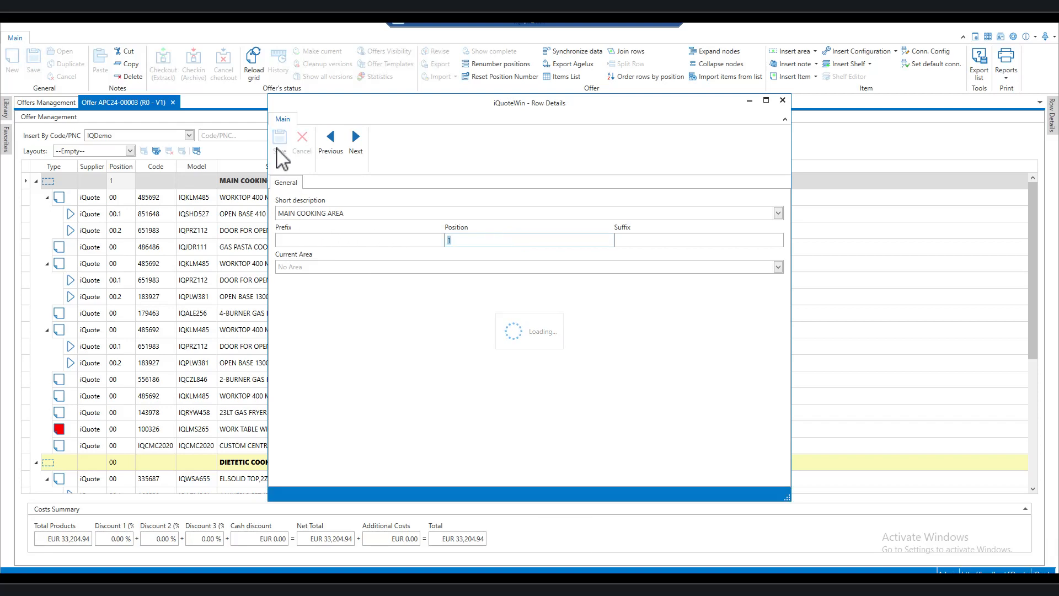
Step: Set the position of the first WORKTOP 400 MM item in the main cooking area to 2 and save it
left_click(140, 199)
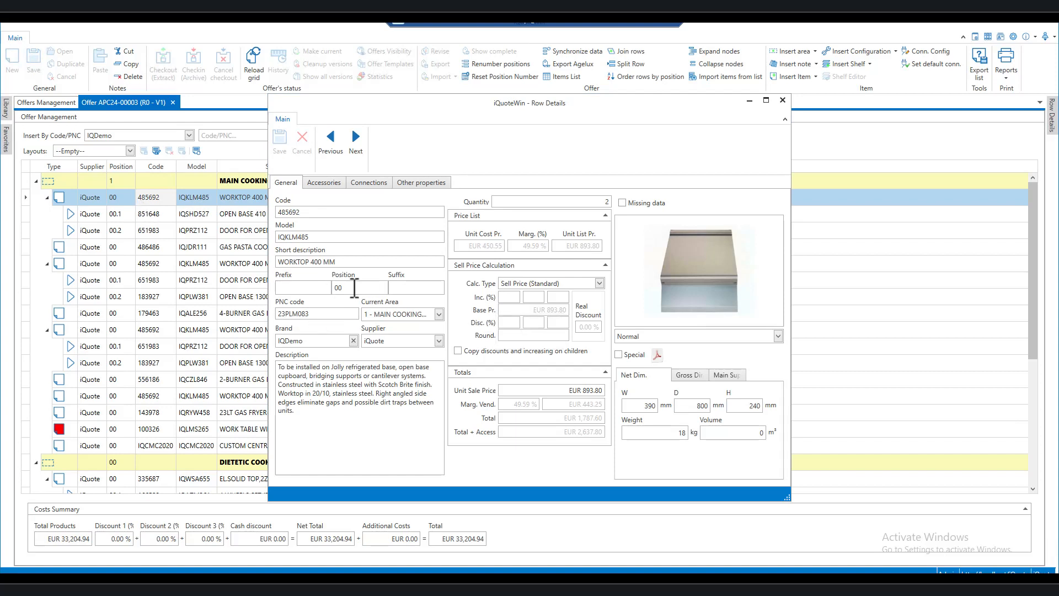
type("2")
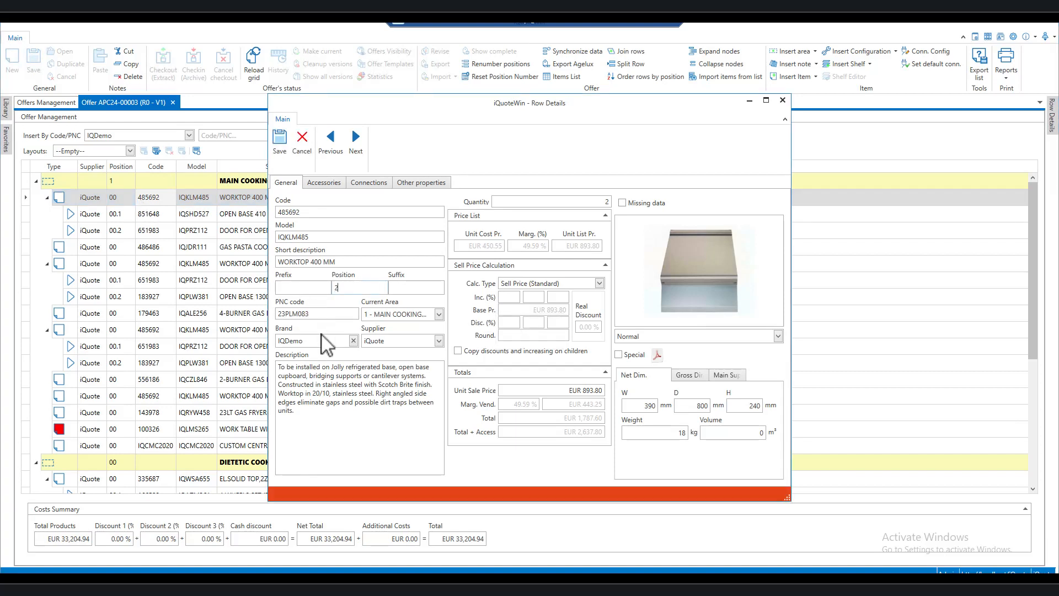
left_click(280, 140)
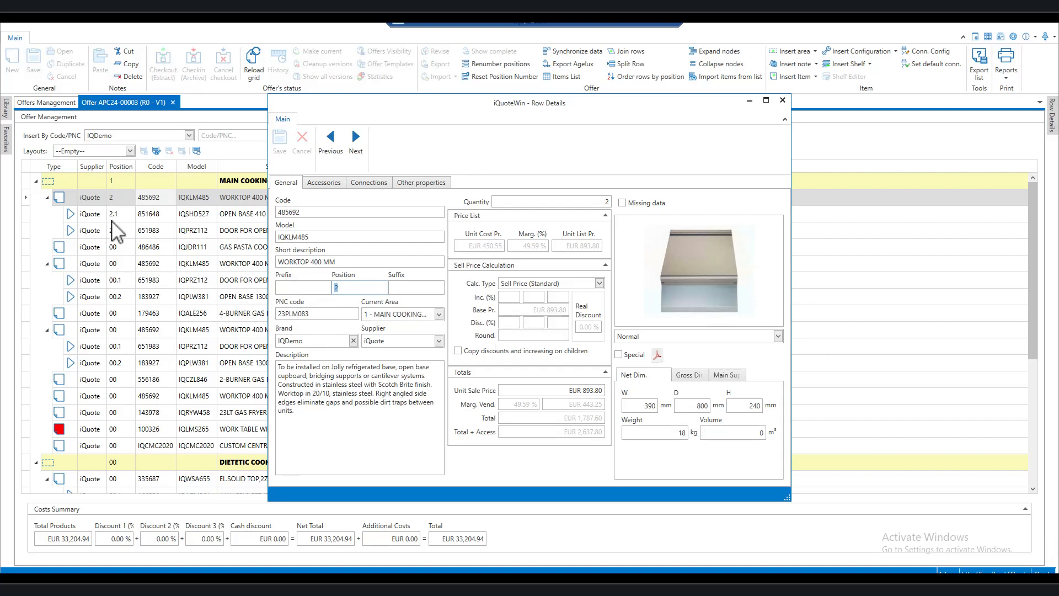
Step: Give the GAS PASTA COOKER 1X40 LT WELL item prefix A and position 3, save it and close the row details
left_click(121, 249)
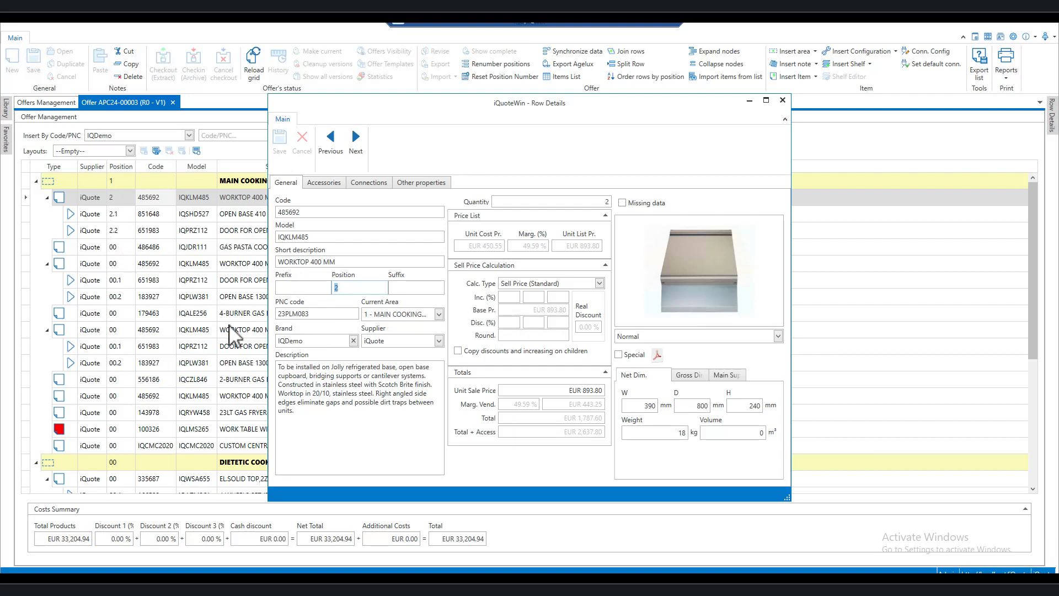
left_click(310, 289)
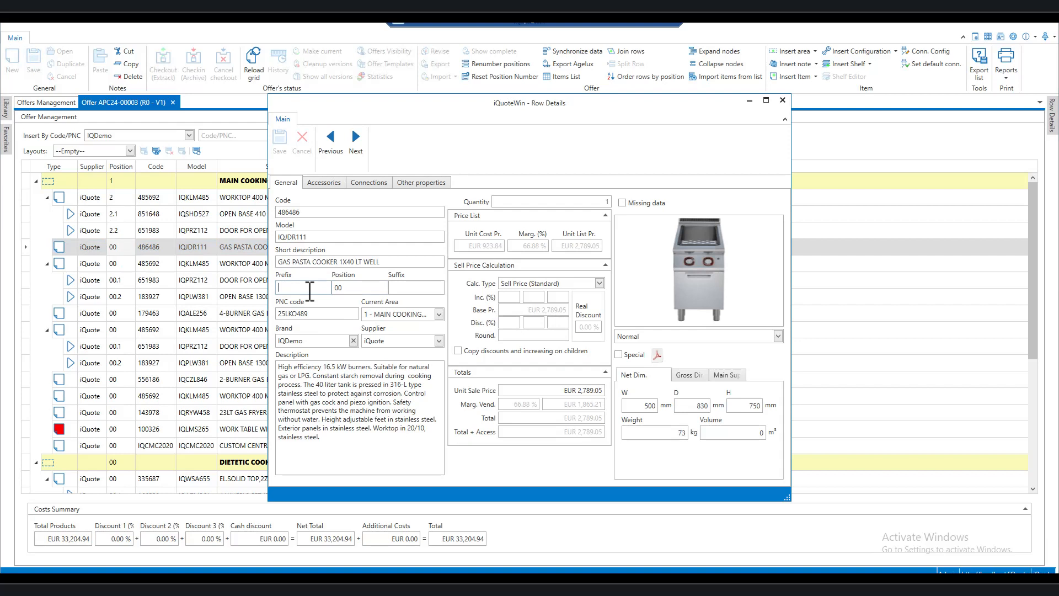
type("A")
key("Tab")
type("3")
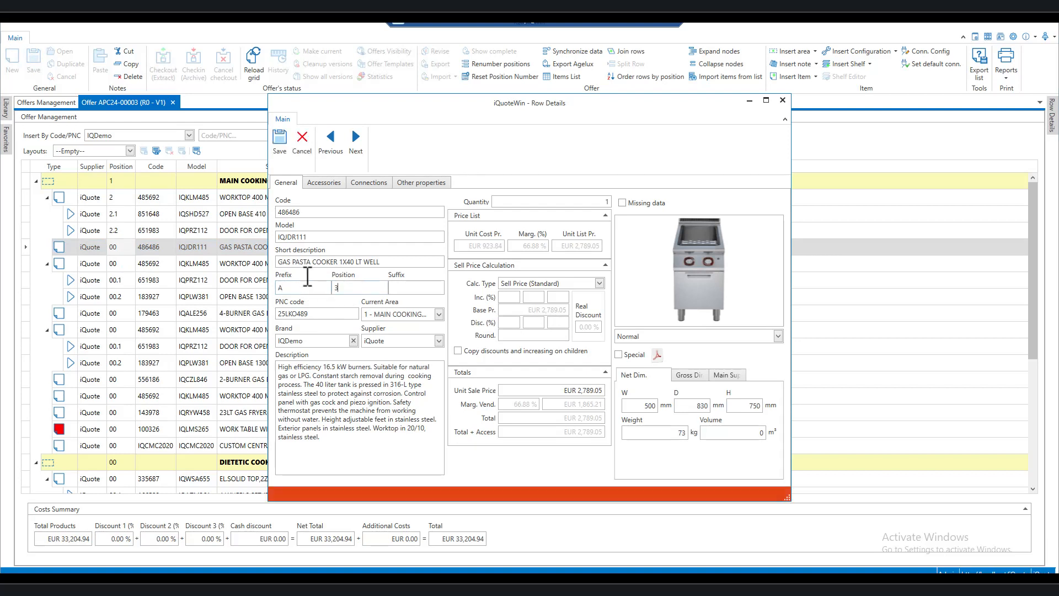
left_click(281, 142)
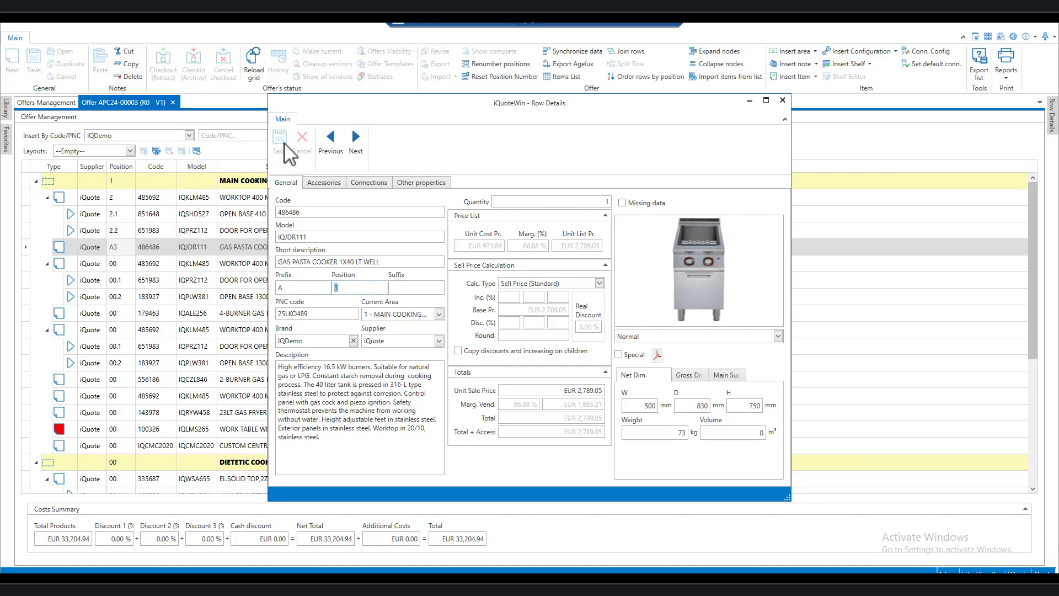
left_click(782, 101)
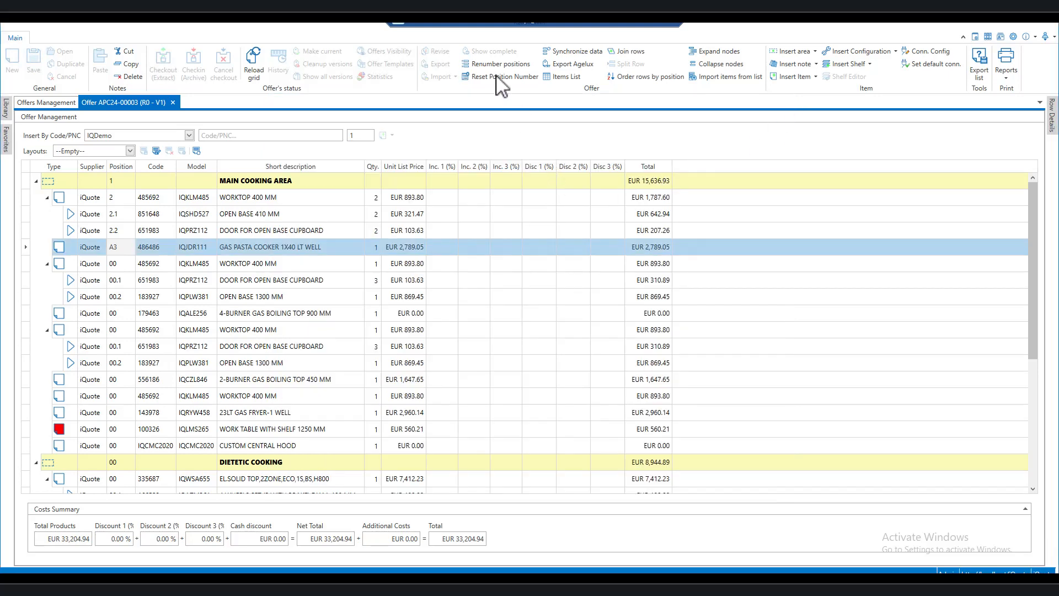
Step: Renumber positions with areas and items enumeration both enabled as Continue and item style 01, overwriting the existing numbering
left_click(479, 65)
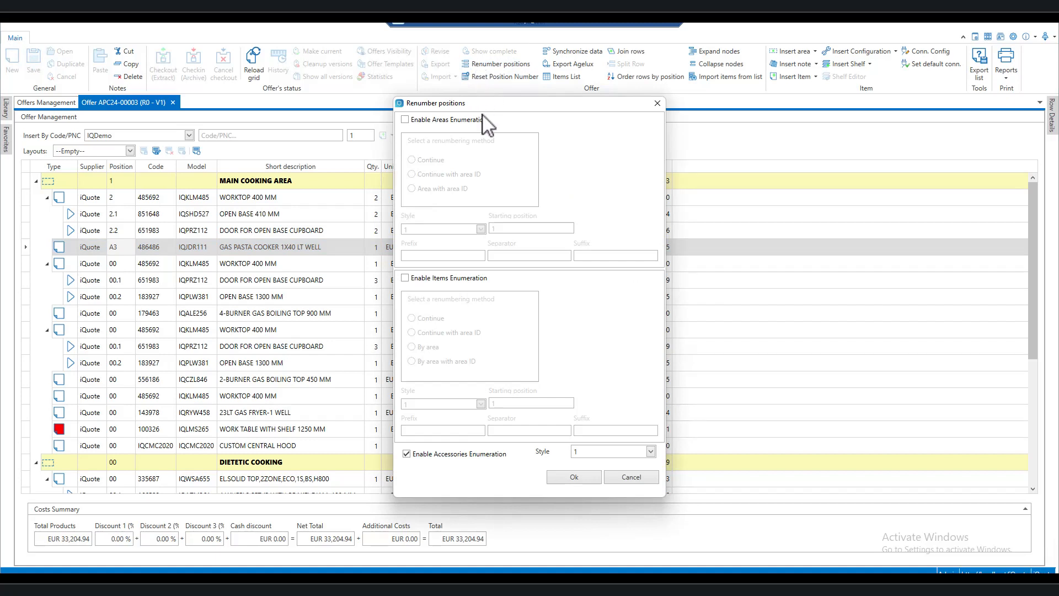
left_click(406, 120)
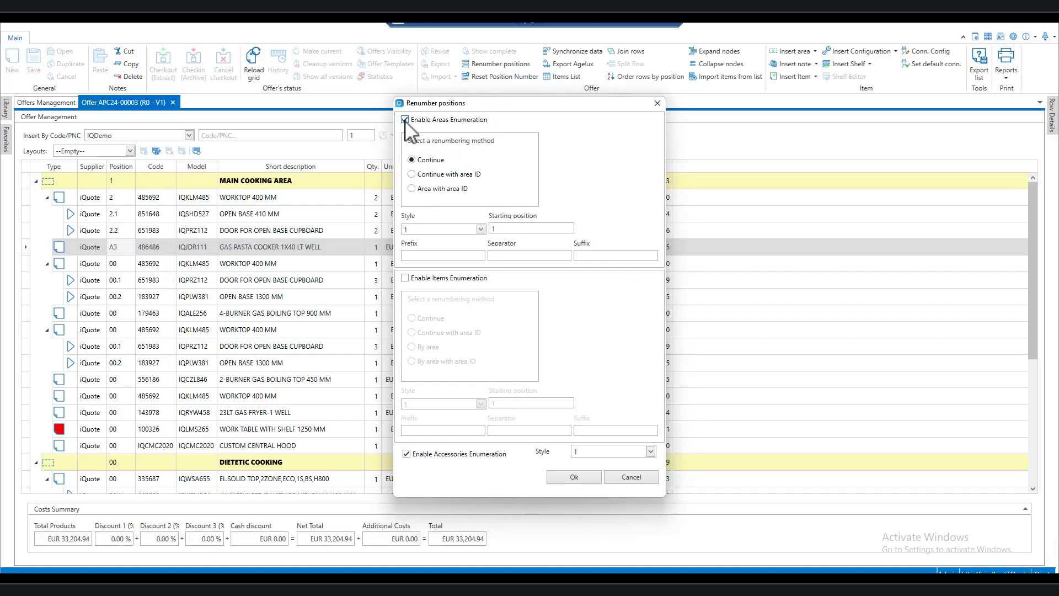
left_click(423, 164)
left_click(405, 277)
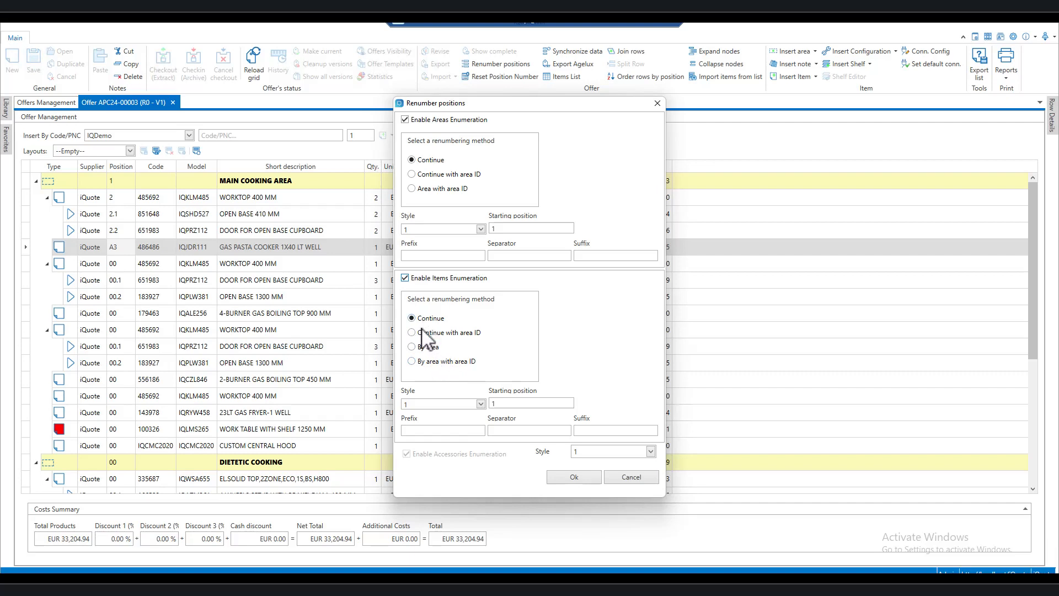
left_click(481, 404)
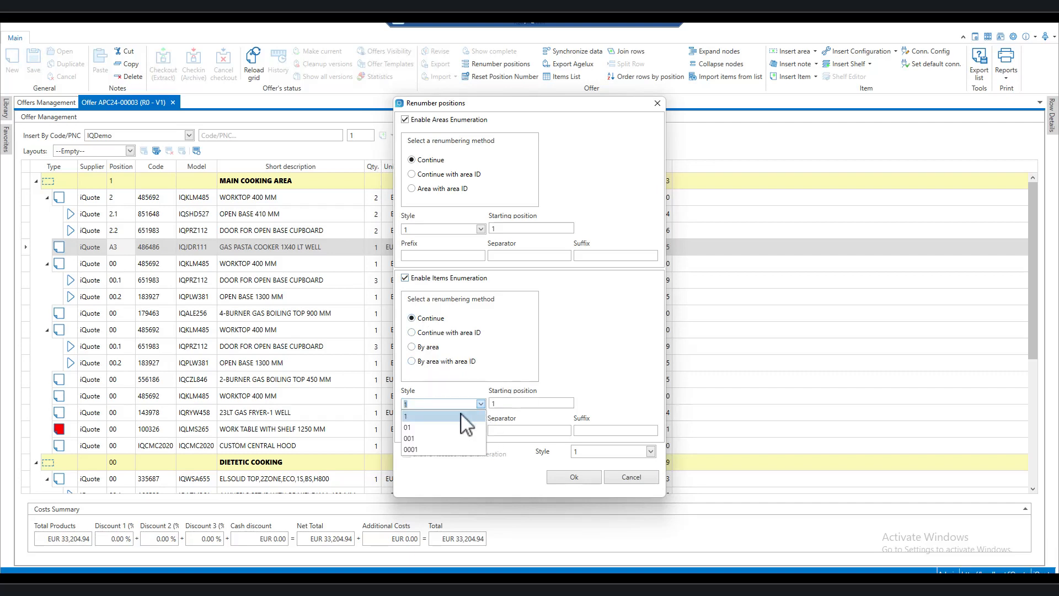
left_click(422, 429)
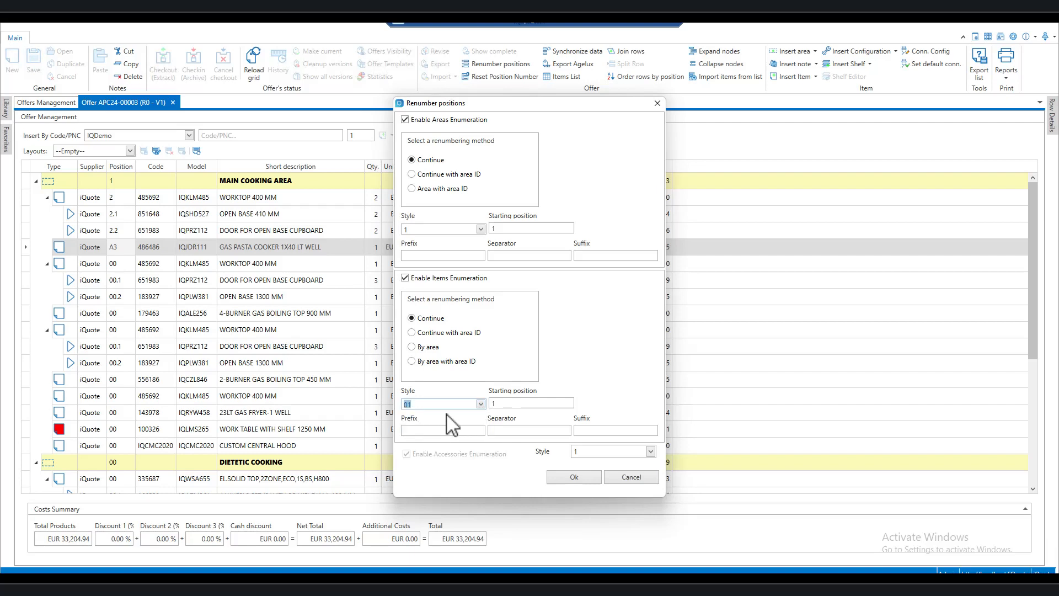
left_click(574, 477)
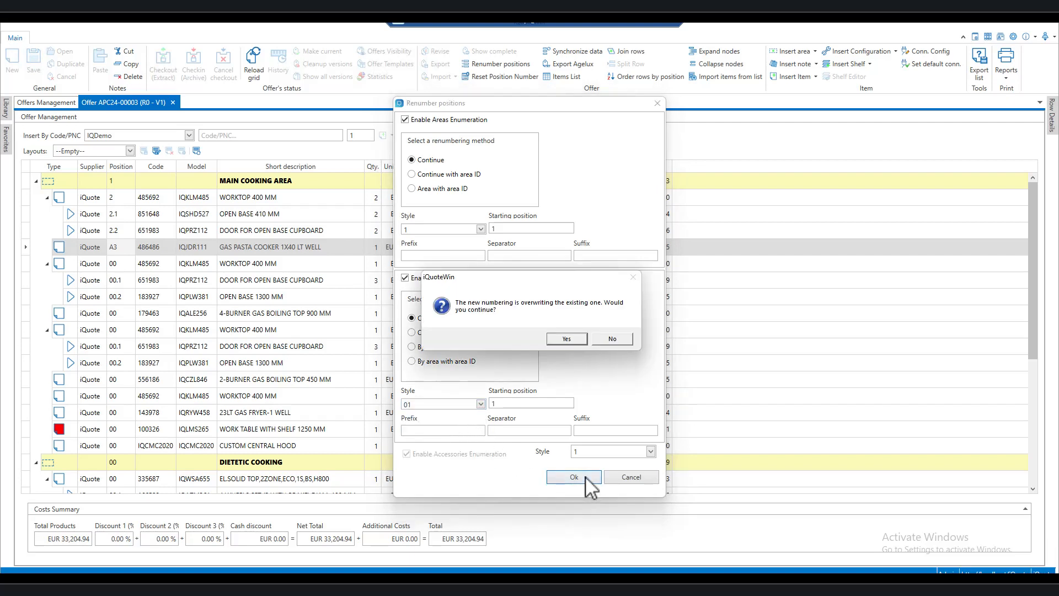
left_click(568, 338)
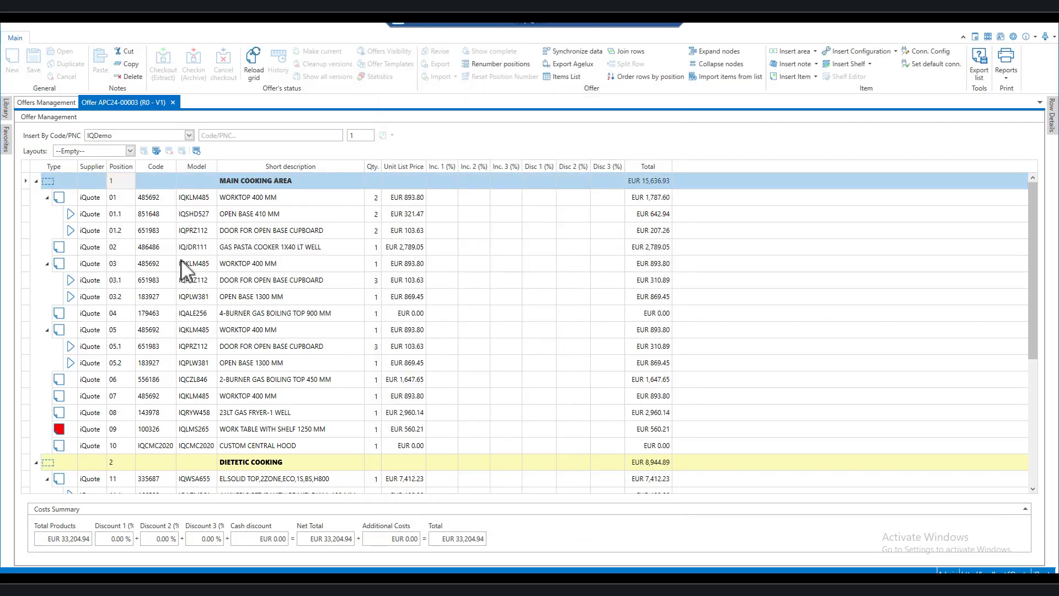
Step: Renumber the positions again with the items enumeration method set to By area, overwriting the existing numbering
left_click(120, 465)
key("Up")
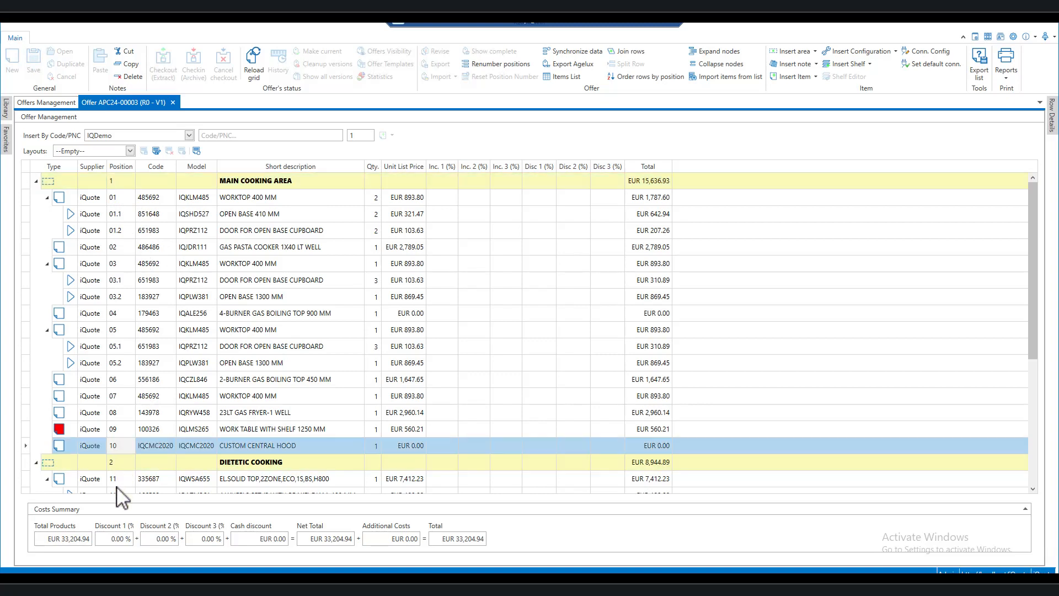
left_click(117, 479)
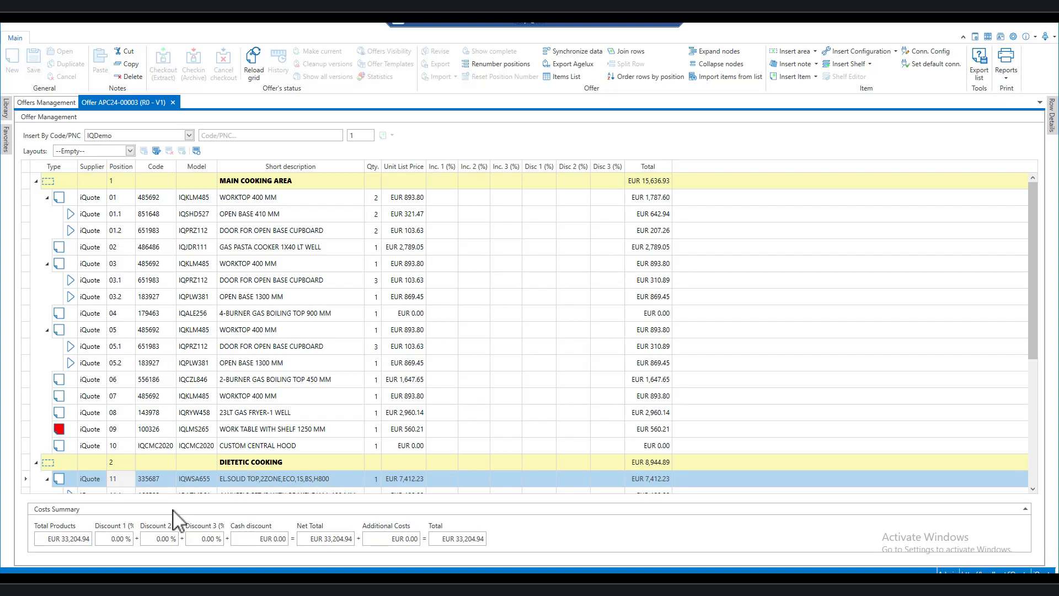
left_click(504, 65)
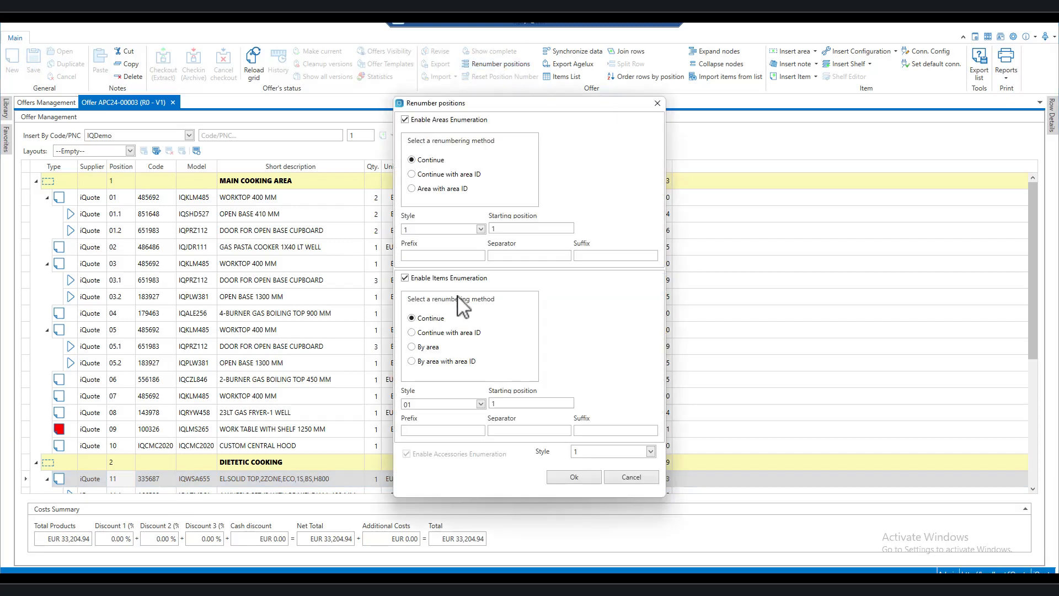
left_click(426, 347)
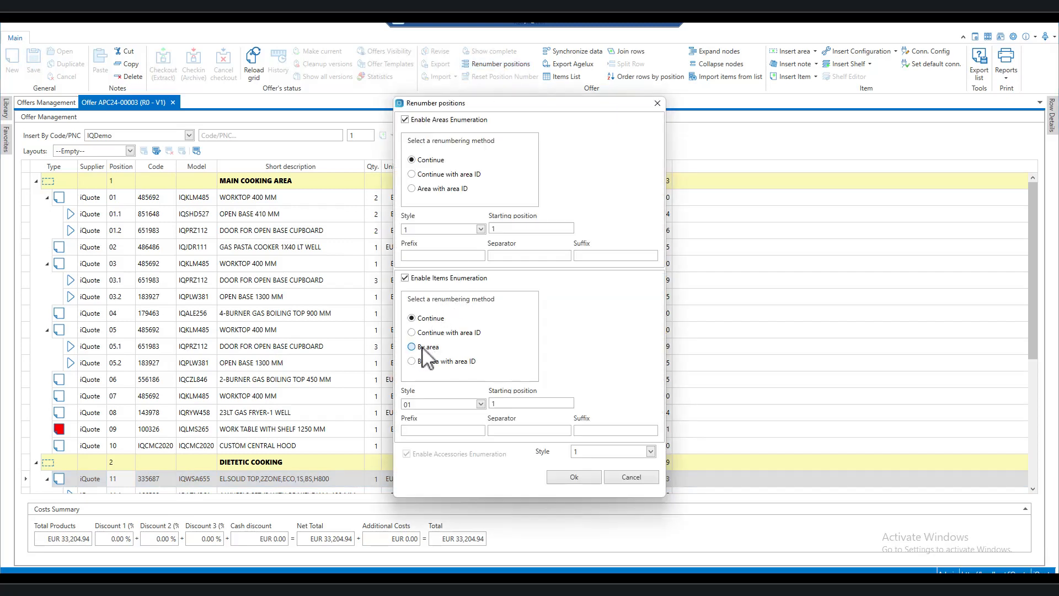
left_click(574, 478)
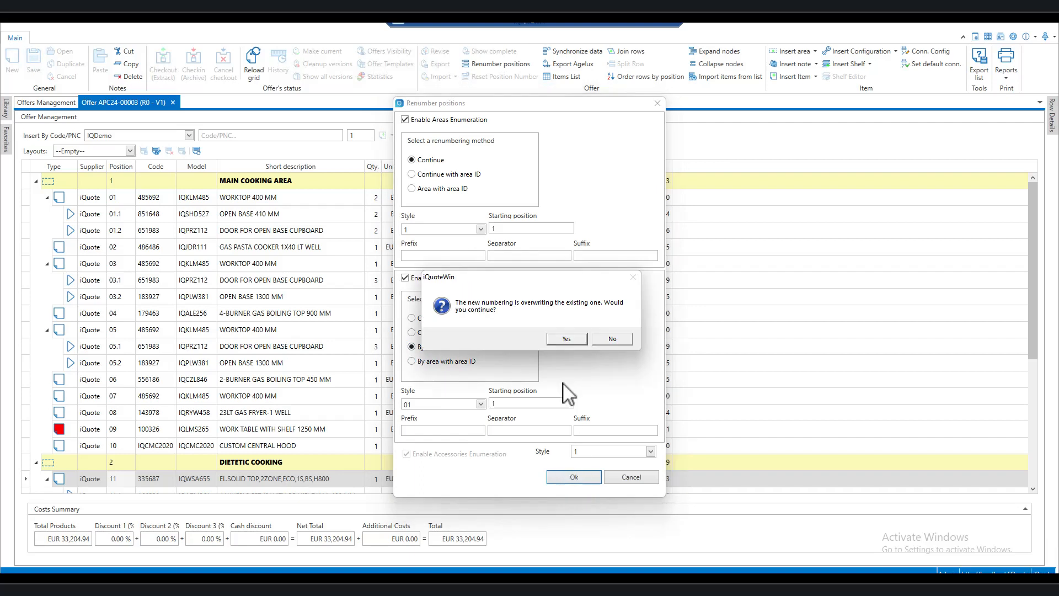
left_click(566, 339)
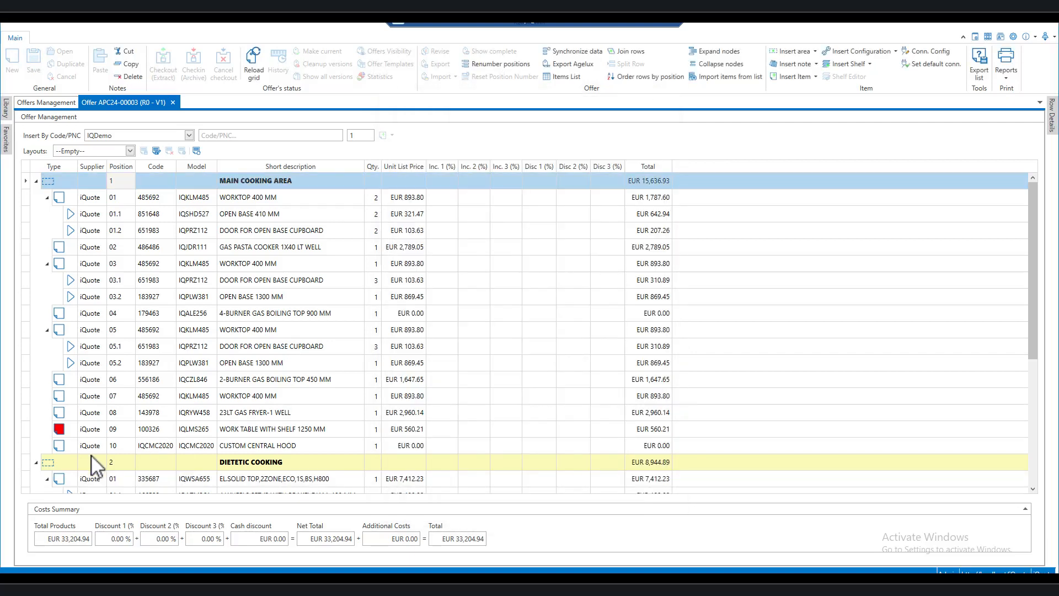
Step: Review the item position numbers at the start of the DIETETIC COOKING and STORAGE AREA sections
left_click(117, 446)
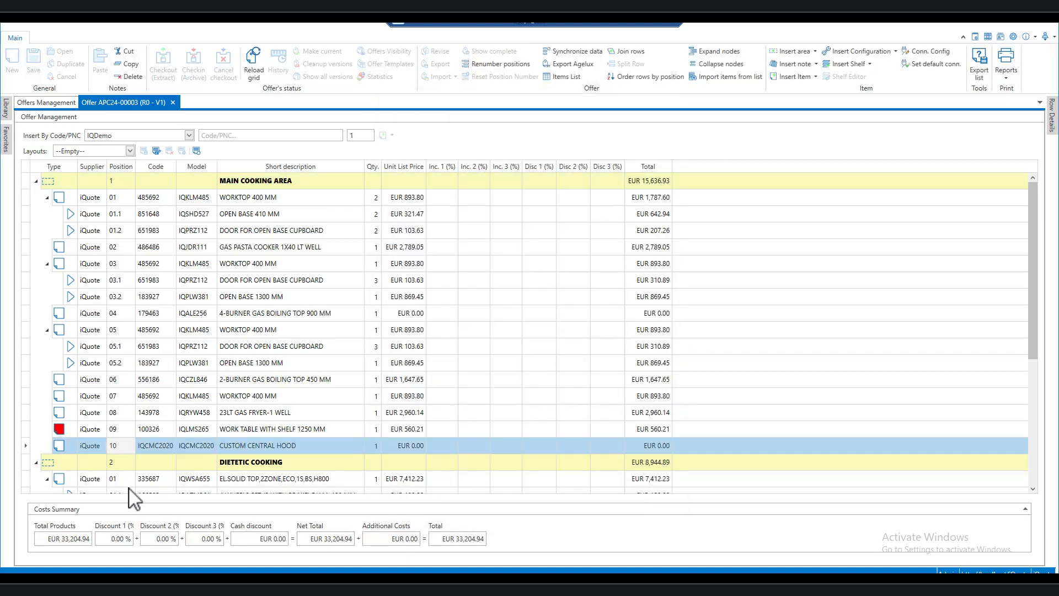
left_click(117, 478)
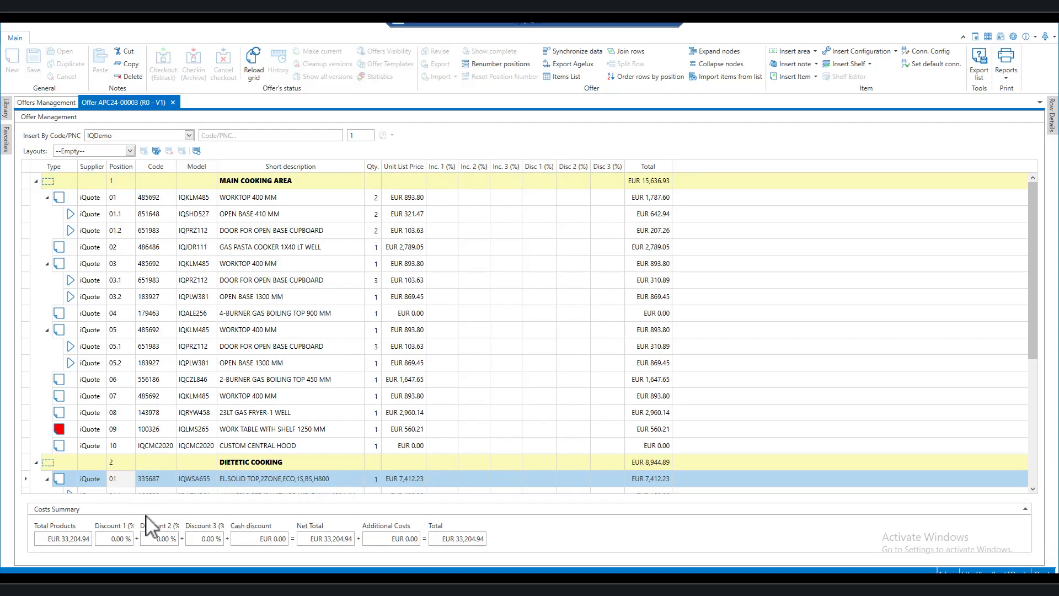
scroll(172, 453, "down", 2)
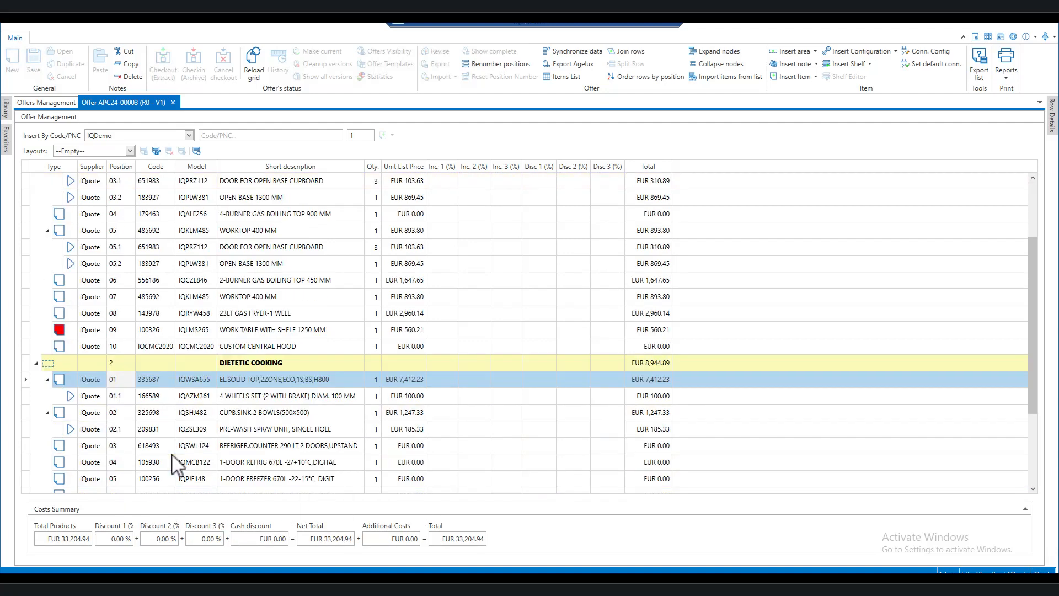
scroll(166, 439, "down", 3)
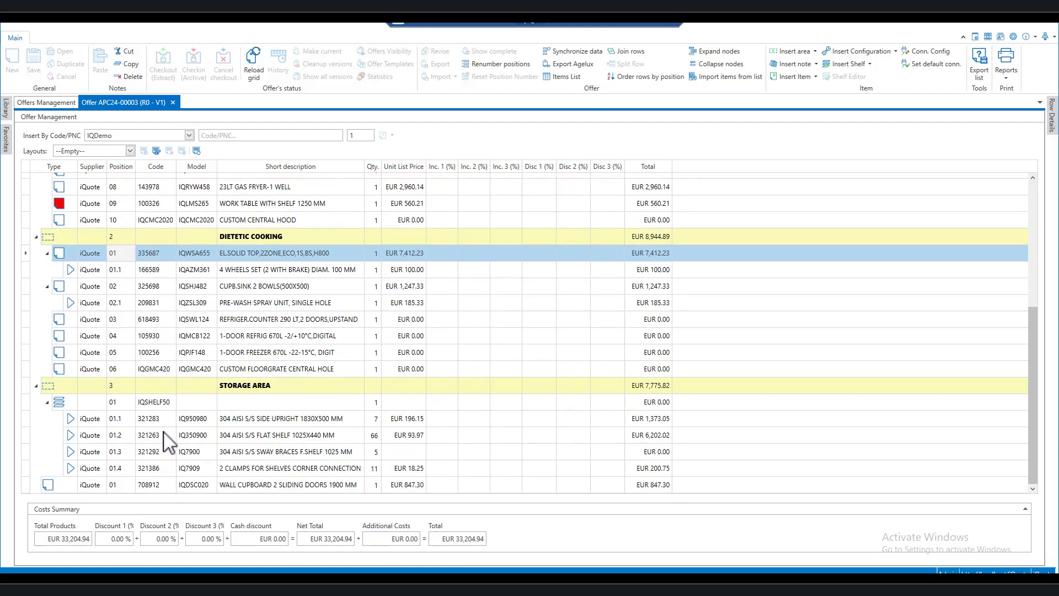
left_click(113, 376)
left_click(117, 405)
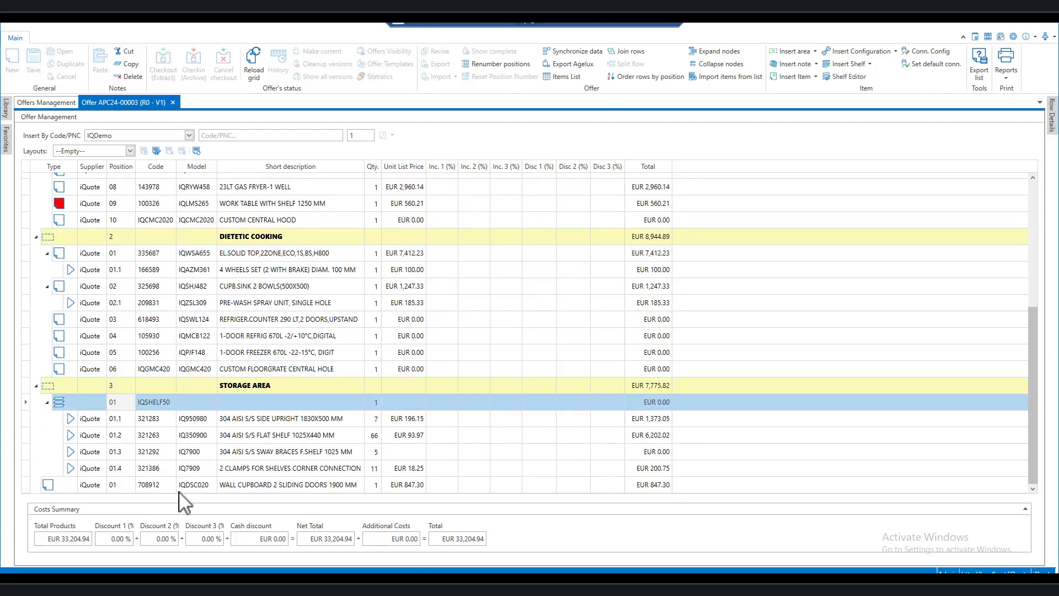
scroll(154, 386, "up", 5)
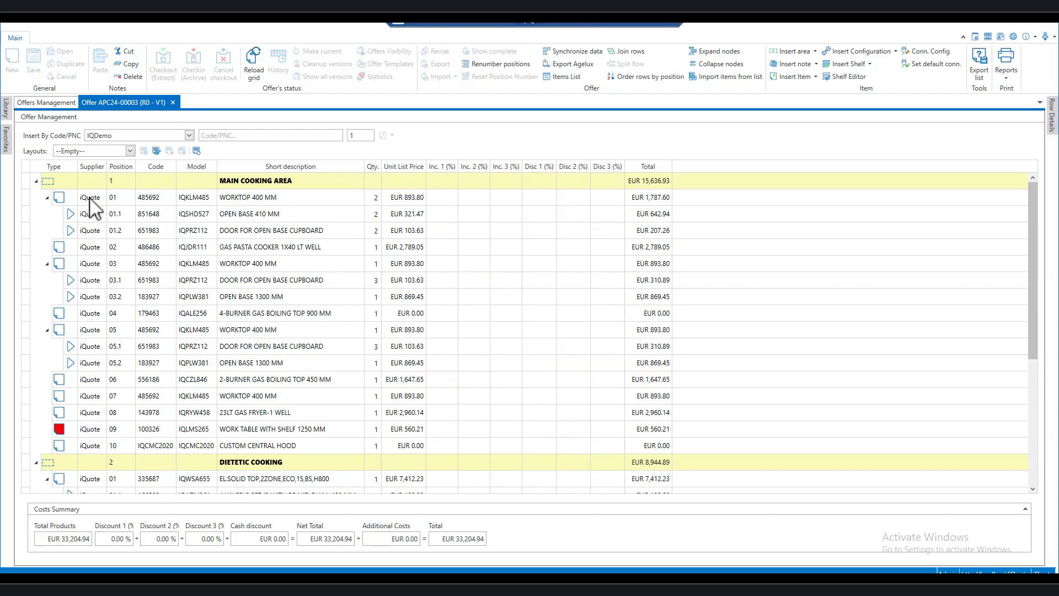
Step: Open the second Demo Host offer from the offers list and place it side by side with the first offer
left_click(54, 104)
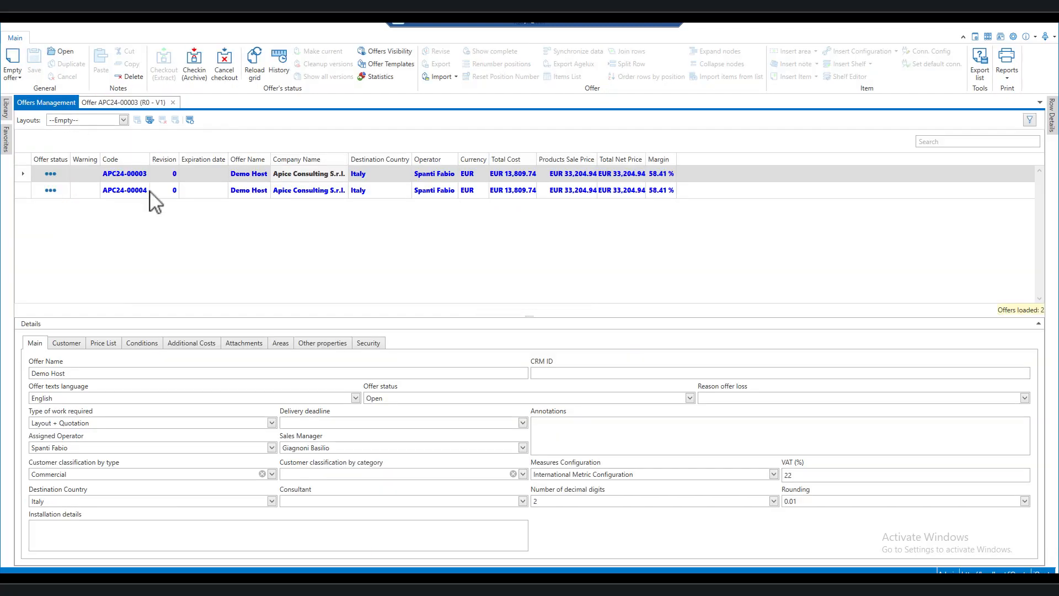
left_click(139, 191)
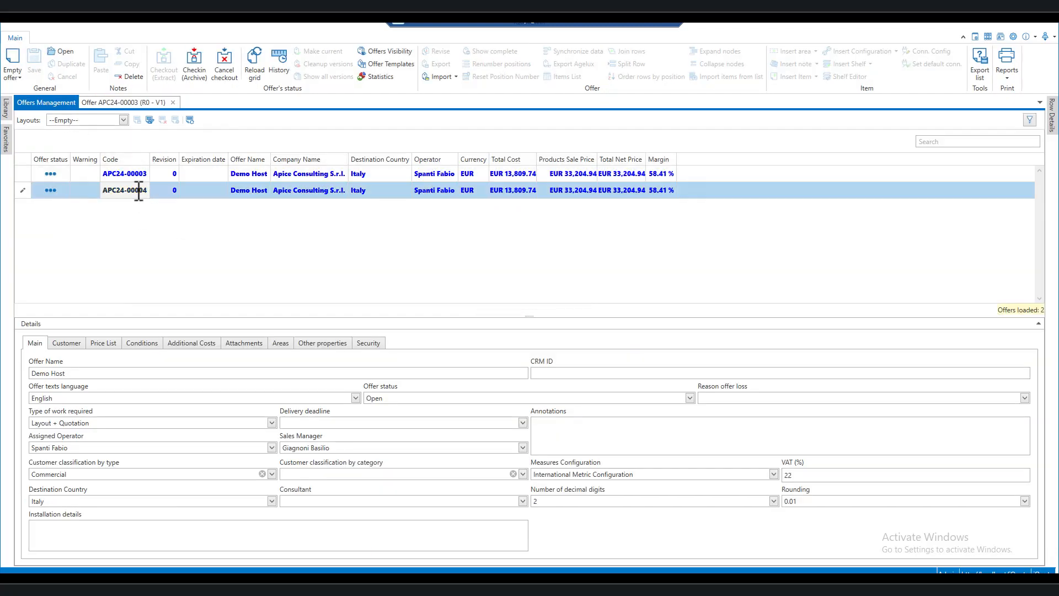
double_click(139, 191)
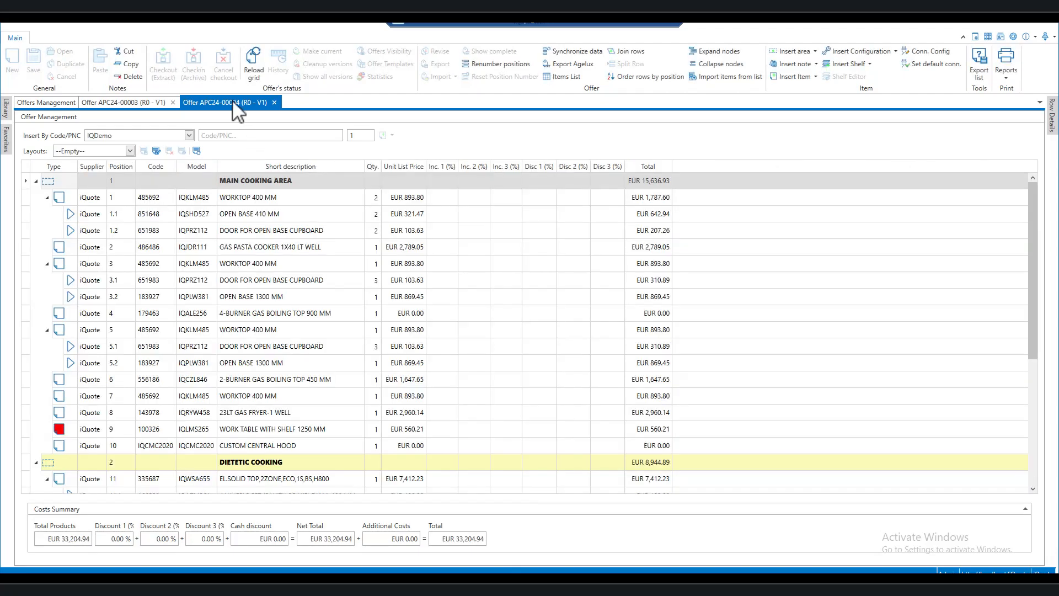
left_click_drag(274, 141, 554, 332)
left_click(123, 103)
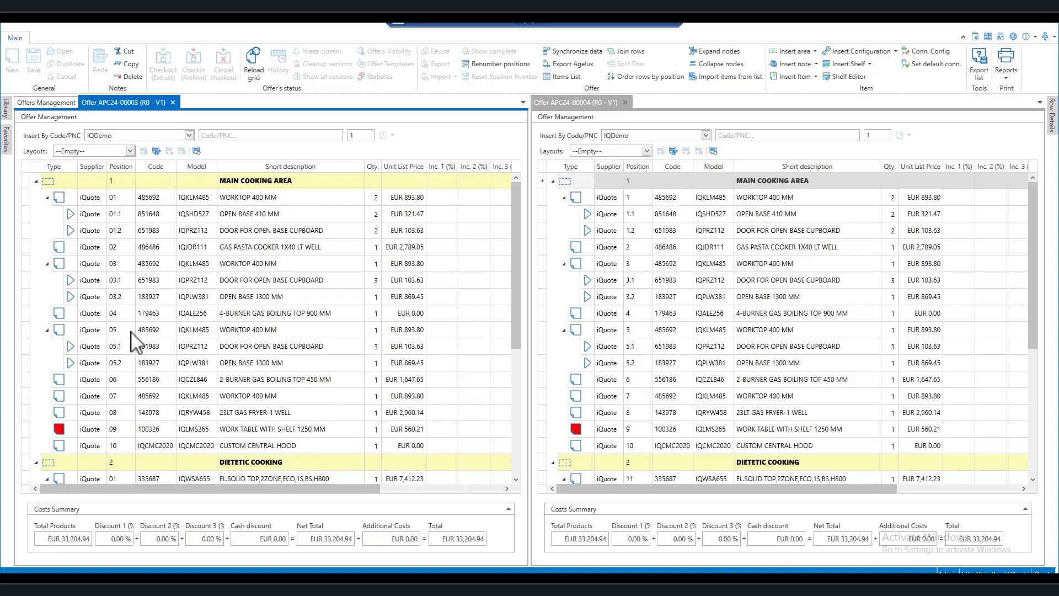
Step: Copy the four DIETETIC COOKING items from REFRIGER.COUNTER through CUSTOM FLOORGRATE CENTRAL HOLE into the end of the second offer's MAIN COOKING AREA
scroll(127, 396, "down", 5)
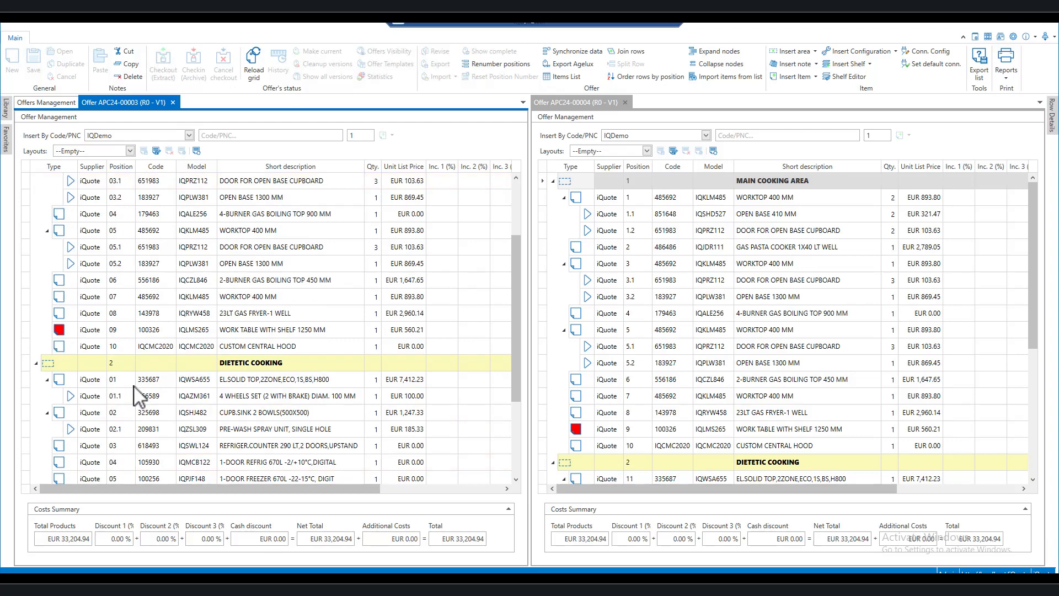
left_click(204, 313)
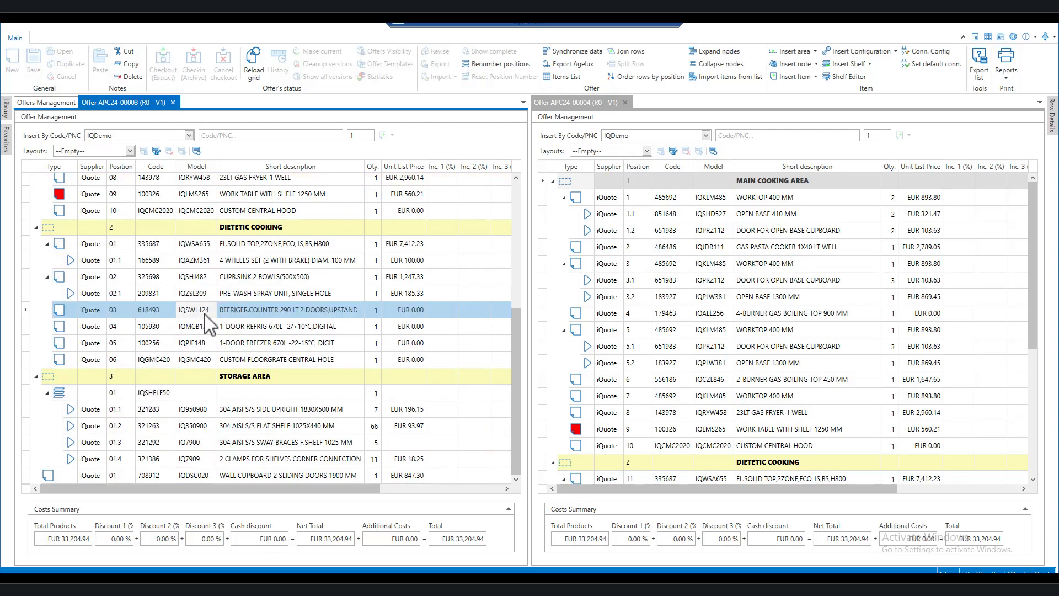
left_click(228, 359, "shift")
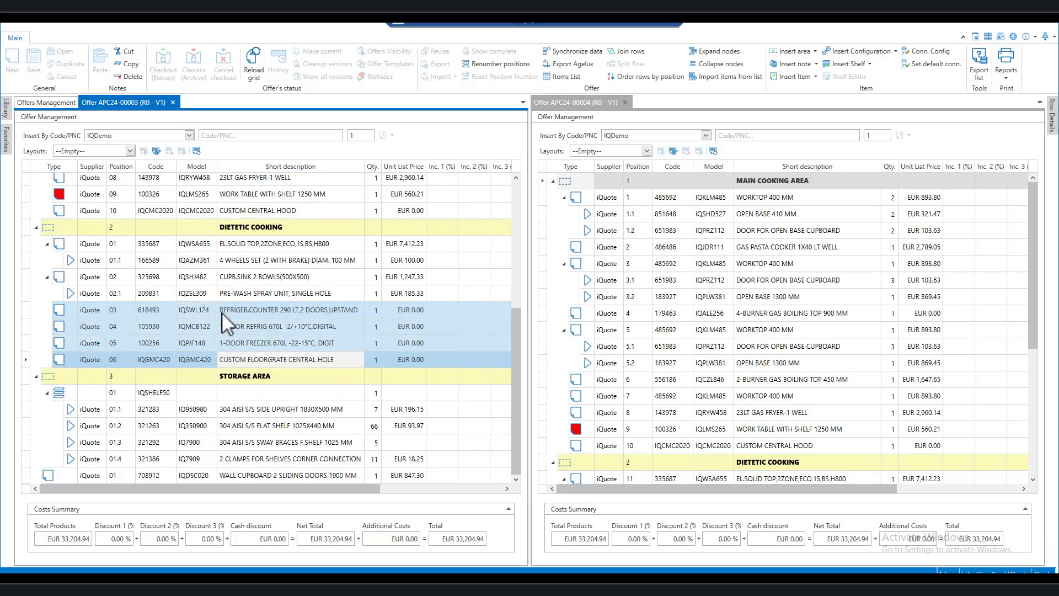
left_click_drag(222, 312, 676, 466)
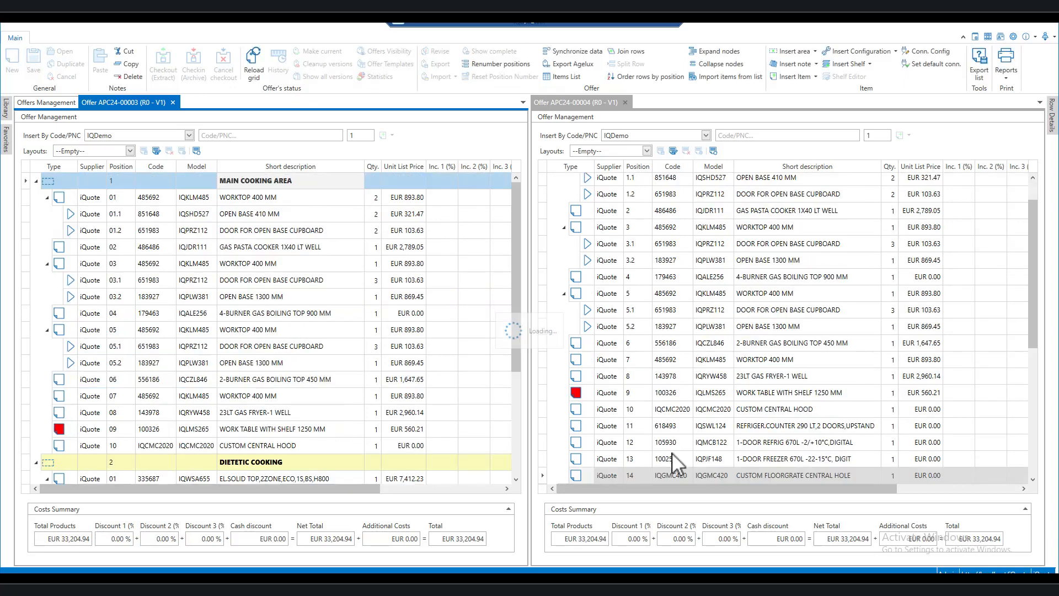
scroll(679, 463, "down", 3)
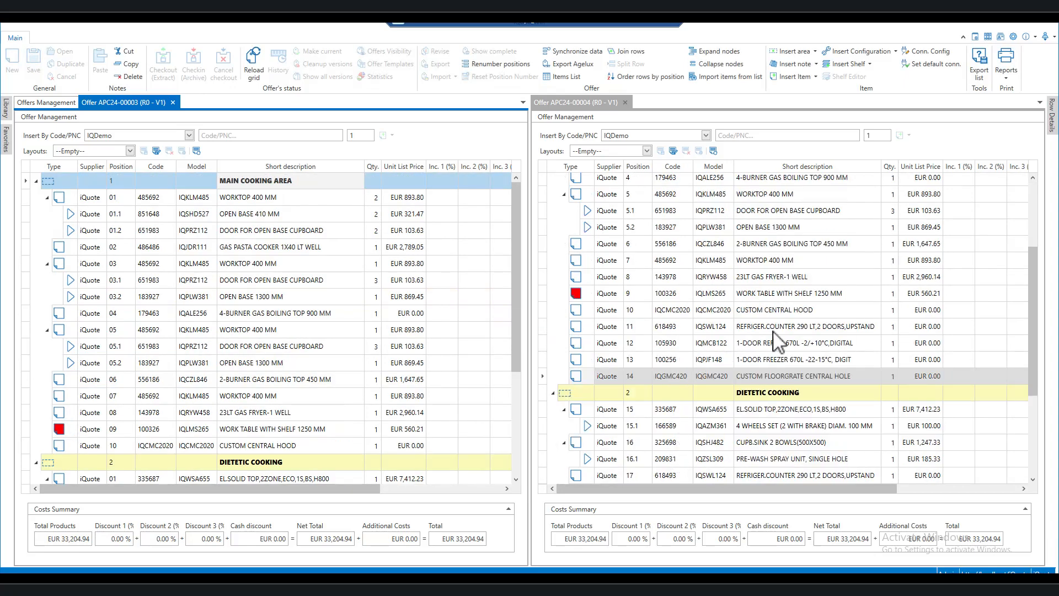
left_click(775, 329)
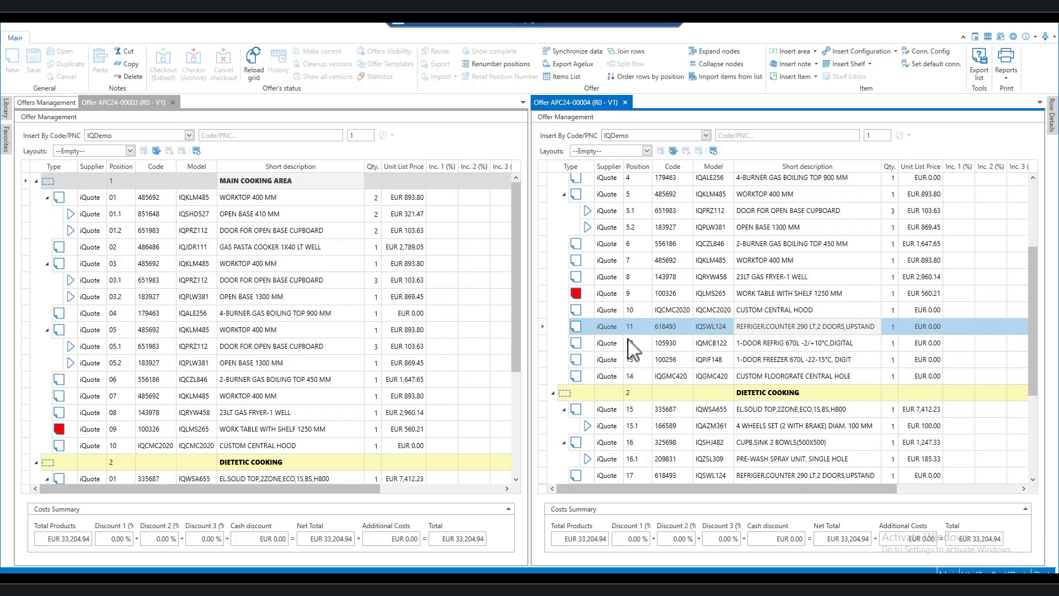
left_click(635, 378)
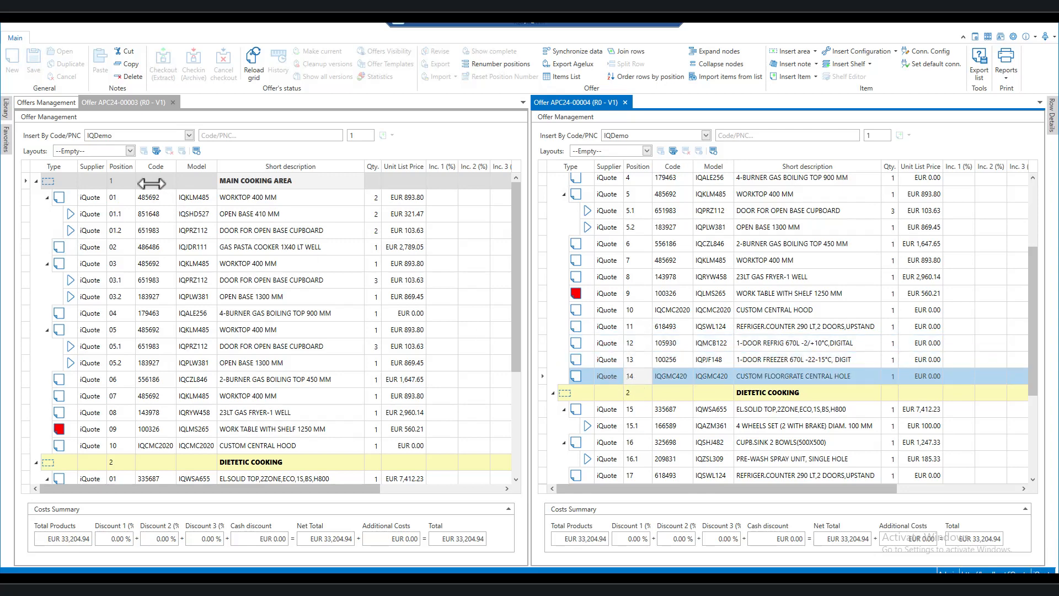
Step: Open the second Demo Host offer's main project drawing from its attachments in AutoCAD
left_click(55, 102)
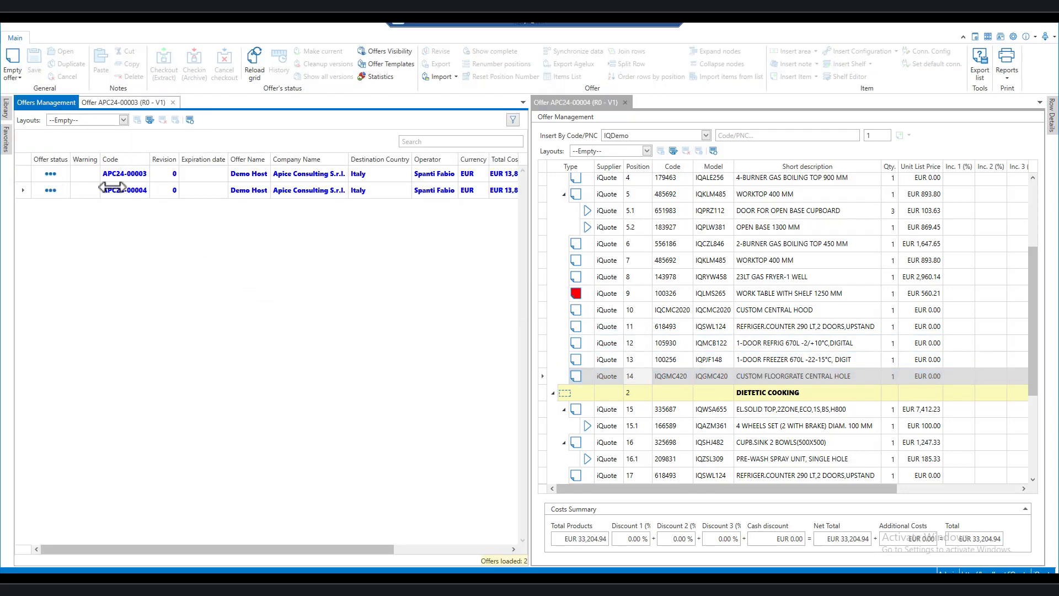
left_click(124, 190)
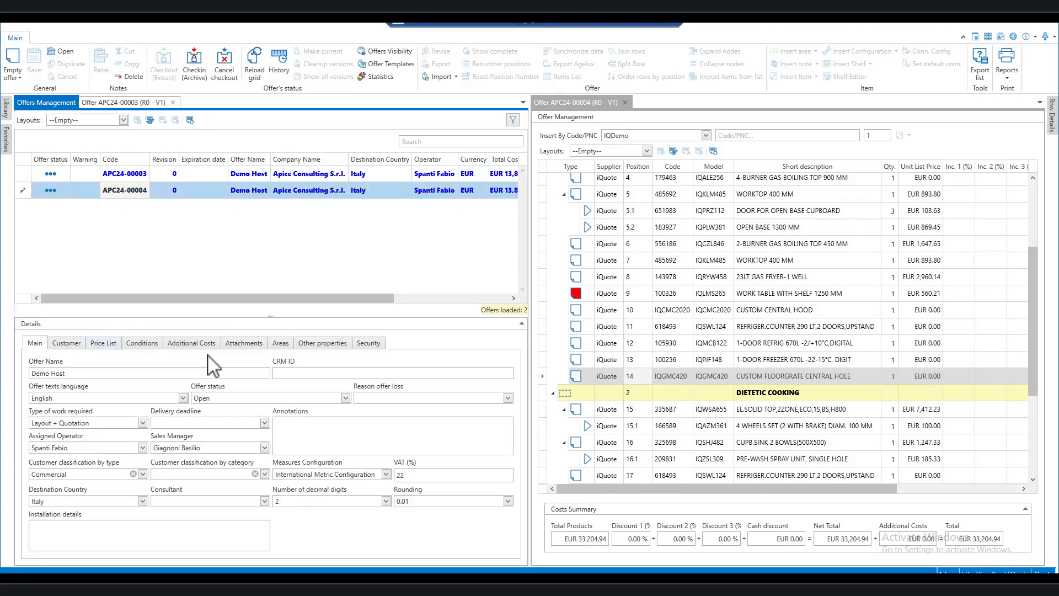
left_click(153, 454)
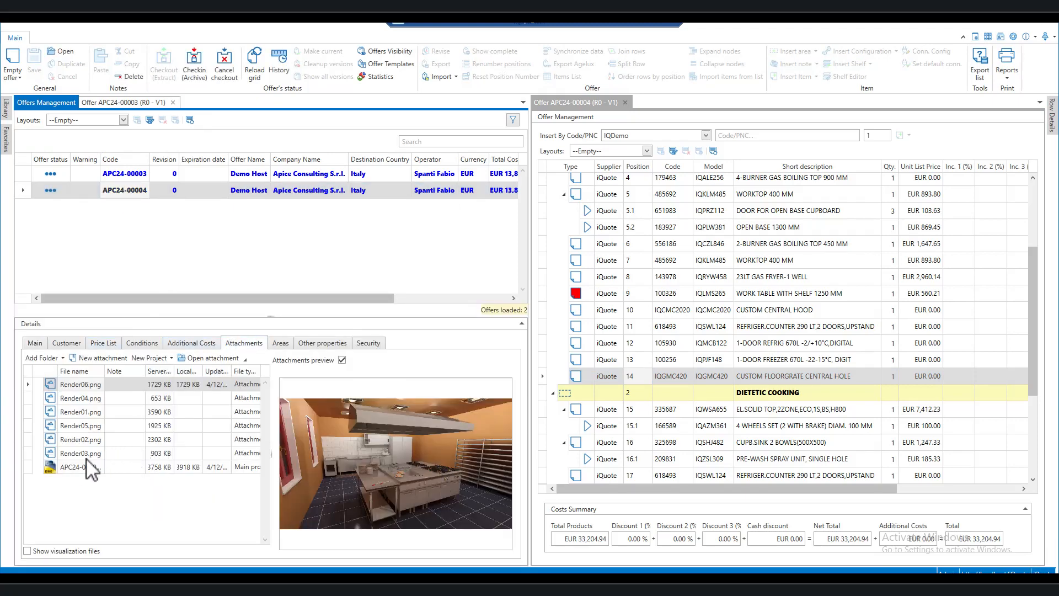
left_click(80, 468)
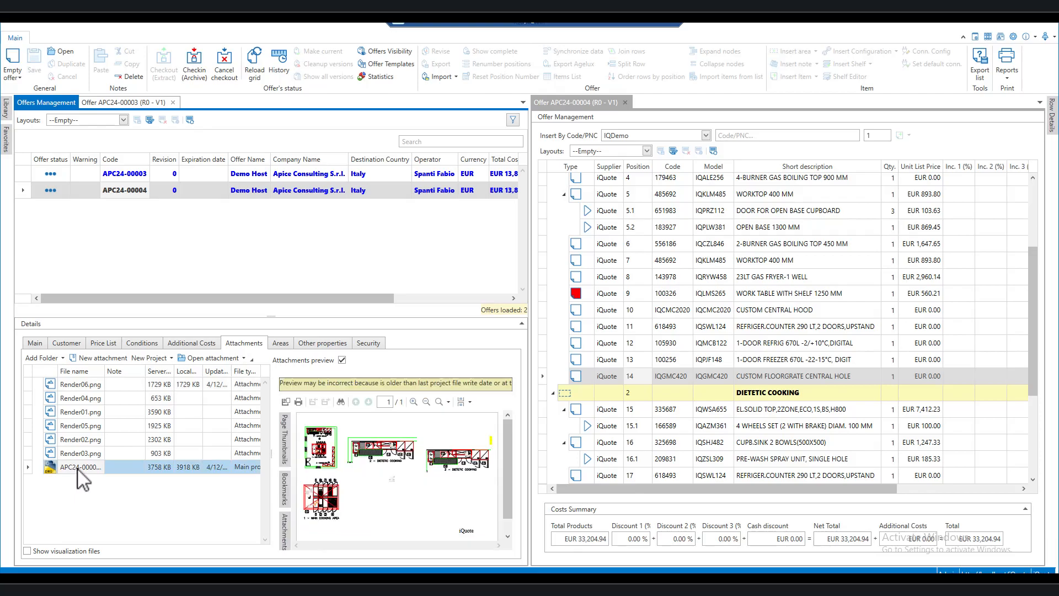
double_click(78, 468)
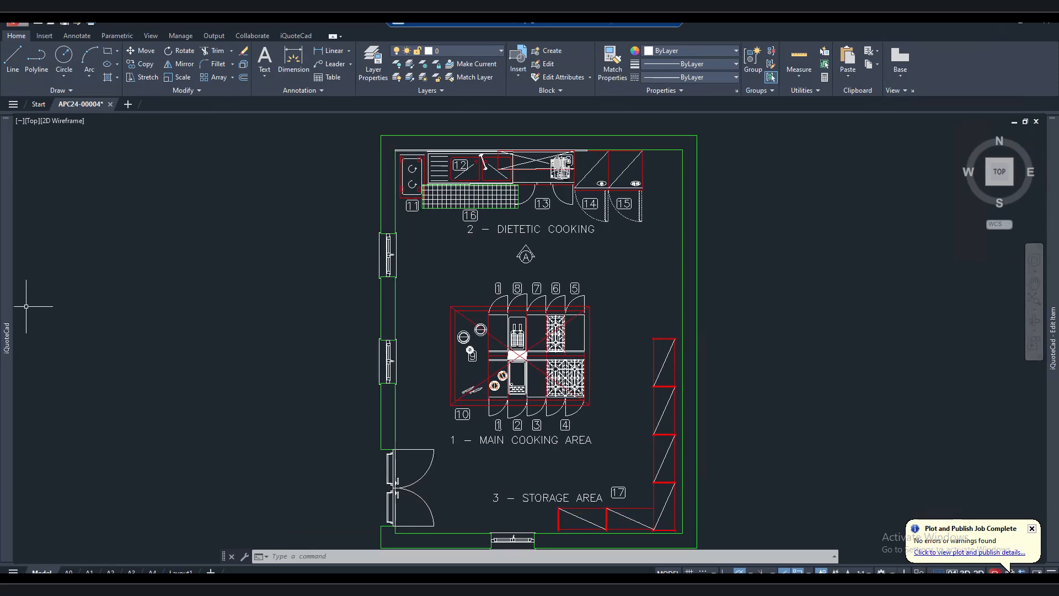
Step: Insert the REFRIGER.COUNTER item at position 11 from the drawing's offer list into the free floor space northeast of the main cooking block
mouse_move(2, 282)
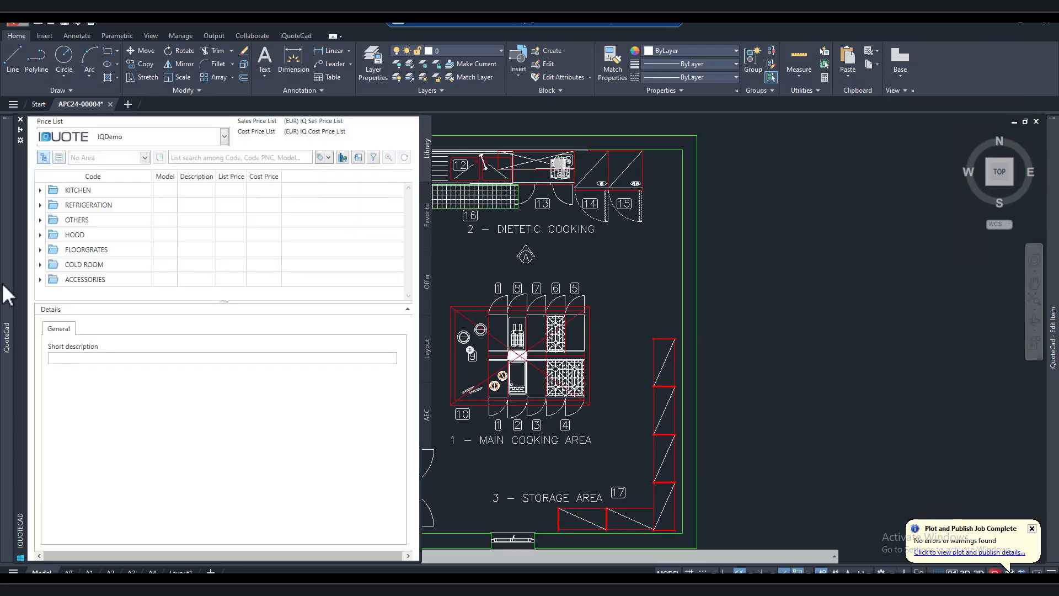
left_click(424, 287)
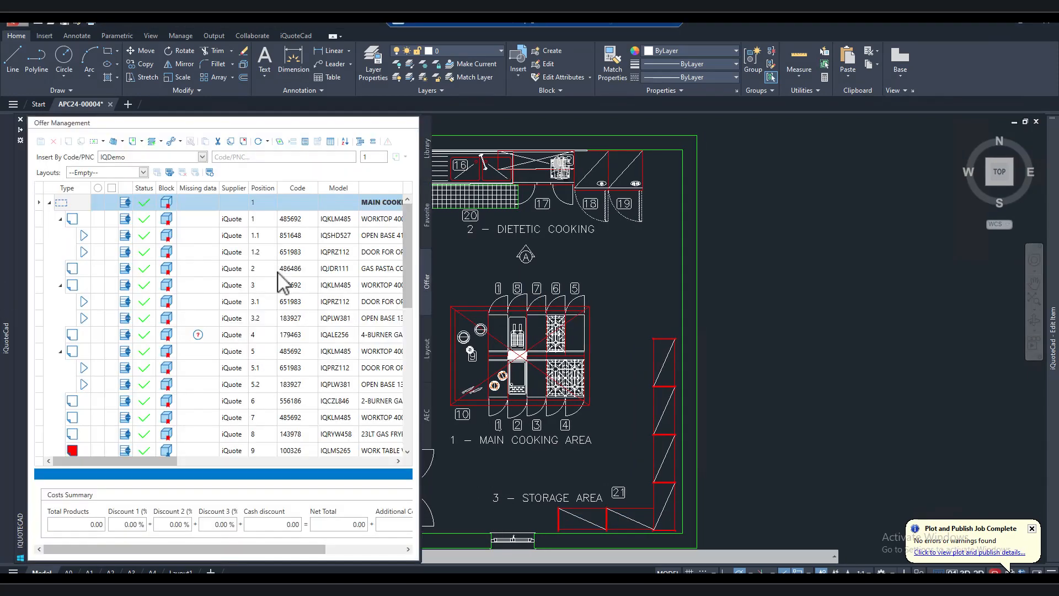
scroll(284, 311, "down", 4)
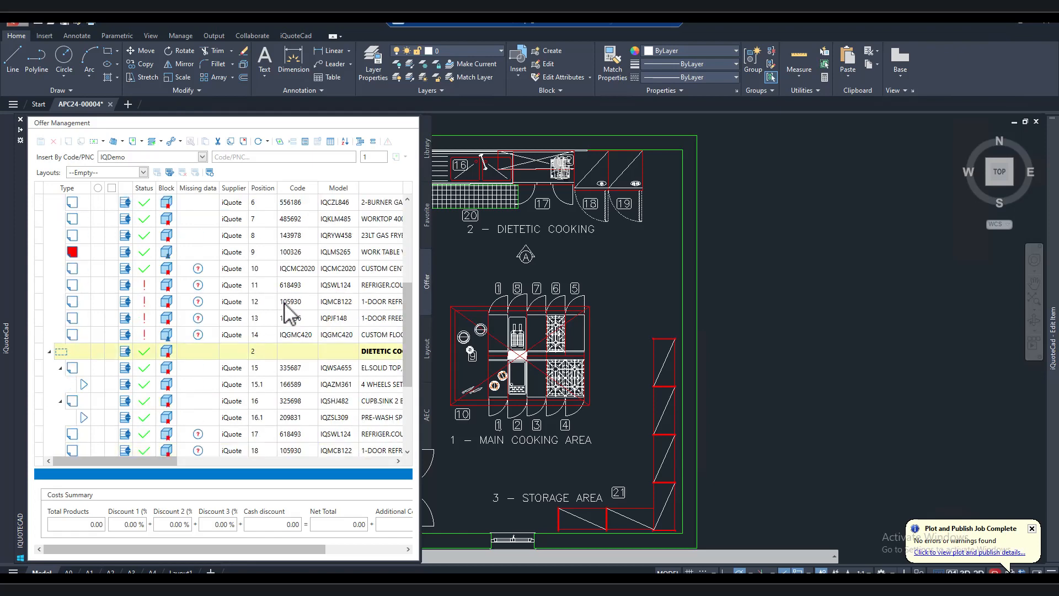
left_click(256, 285)
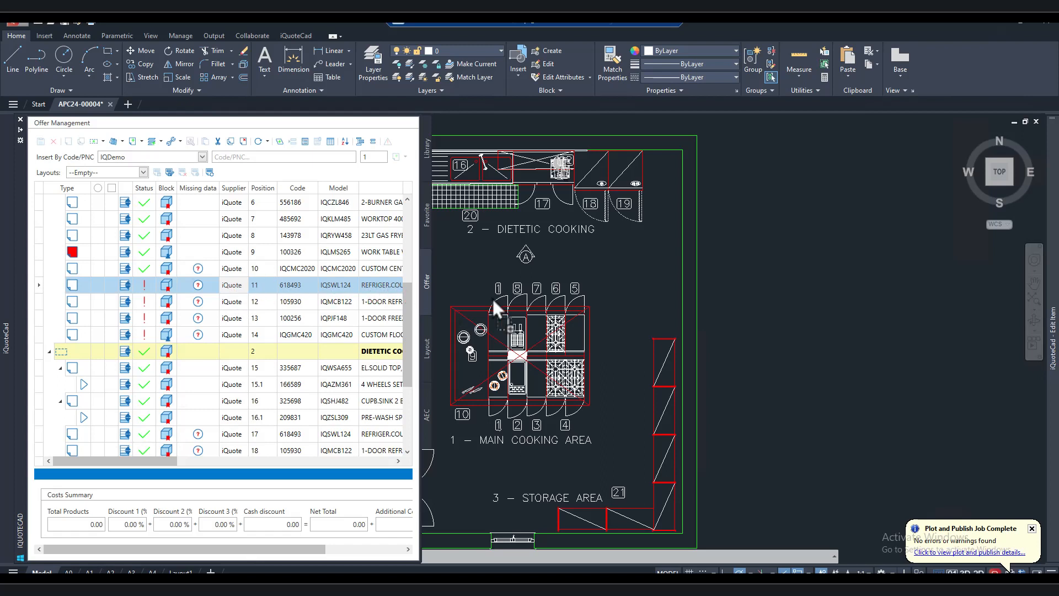
left_click_drag(633, 272, 634, 272)
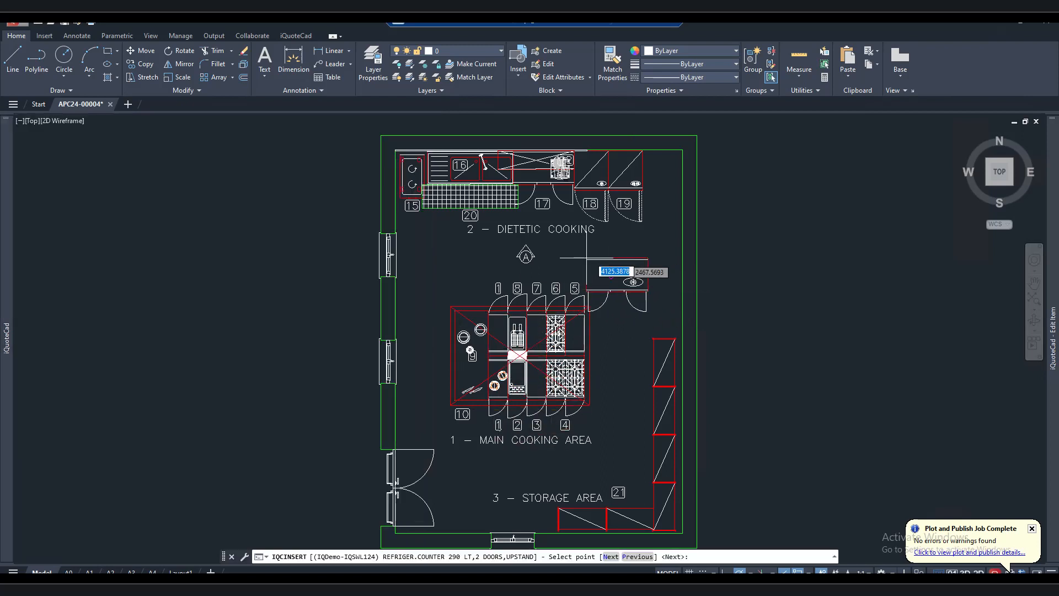
left_click(606, 243)
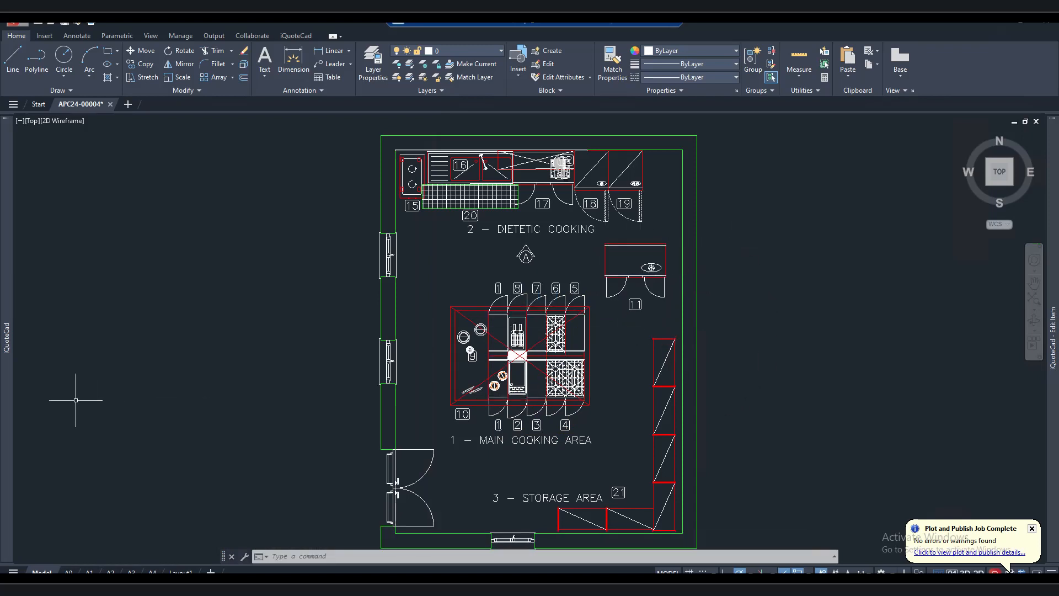
Step: Move the refrigerated counter to the top of MAIN COOKING AREA, and from there to position 6 below the third worktop group
mouse_move(8, 362)
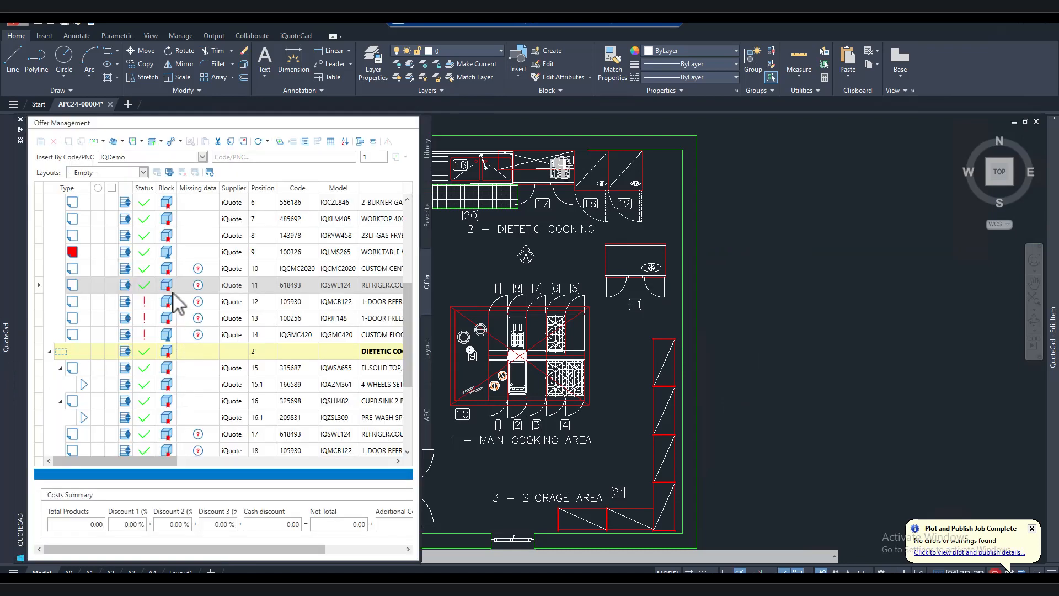
mouse_move(137, 293)
left_mouse_down()
mouse_move(156, 201)
mouse_move(157, 229)
mouse_move(164, 223)
left_mouse_up()
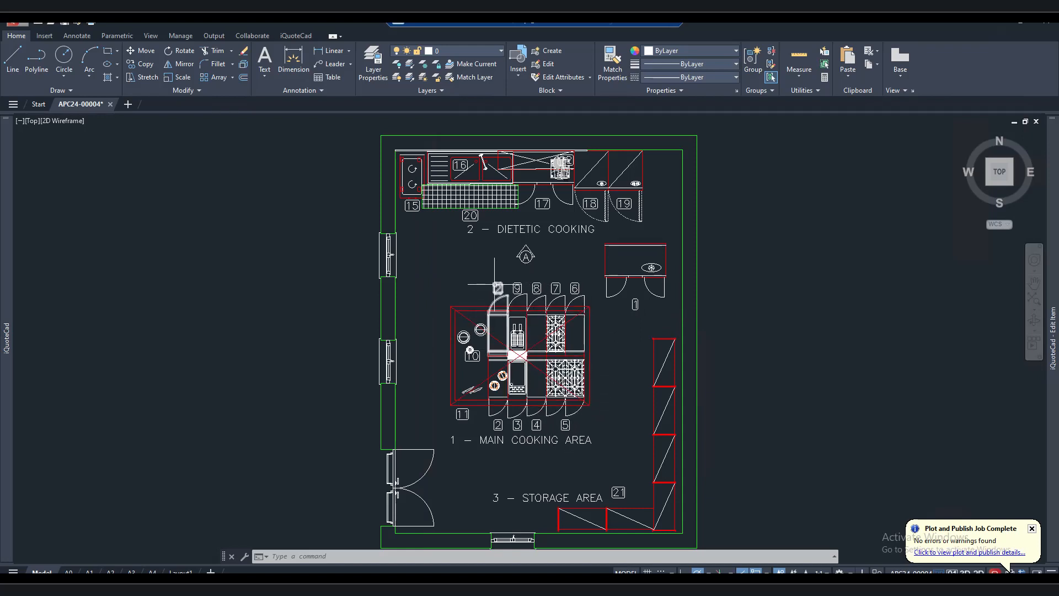
mouse_move(12, 253)
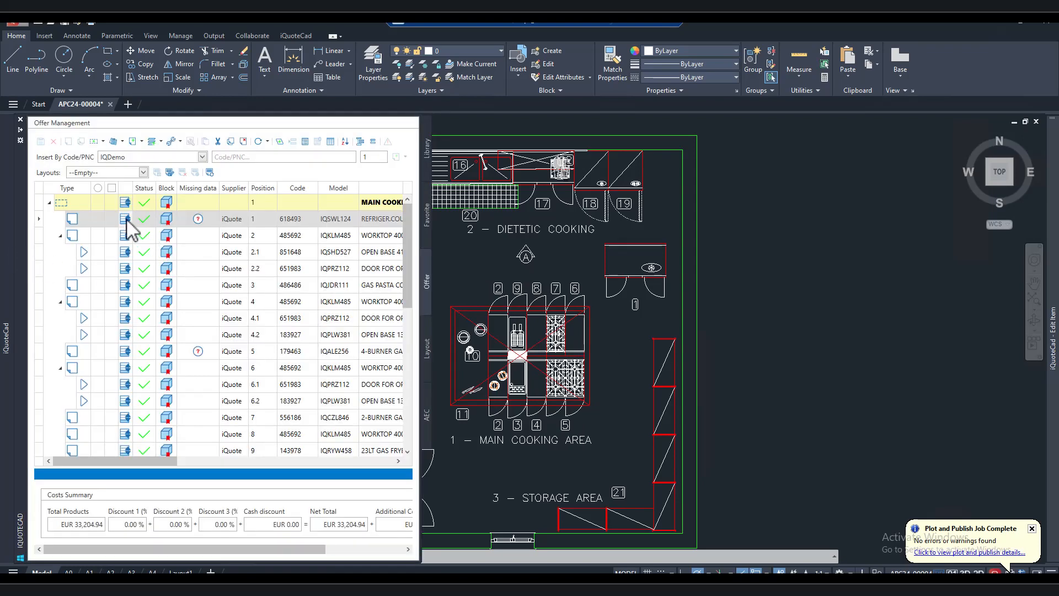
left_click_drag(126, 218, 135, 421)
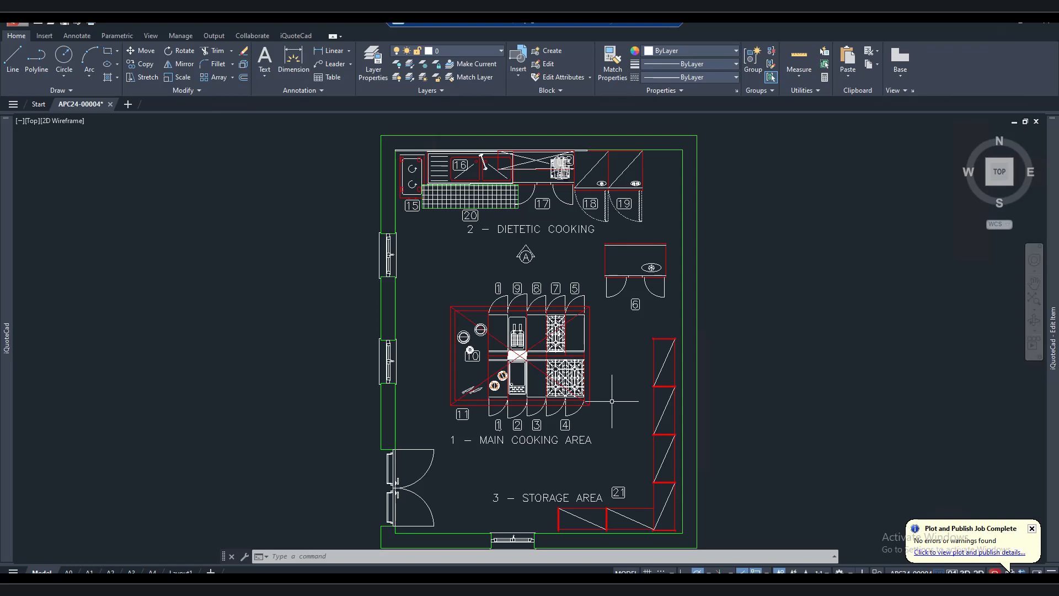
mouse_move(6, 298)
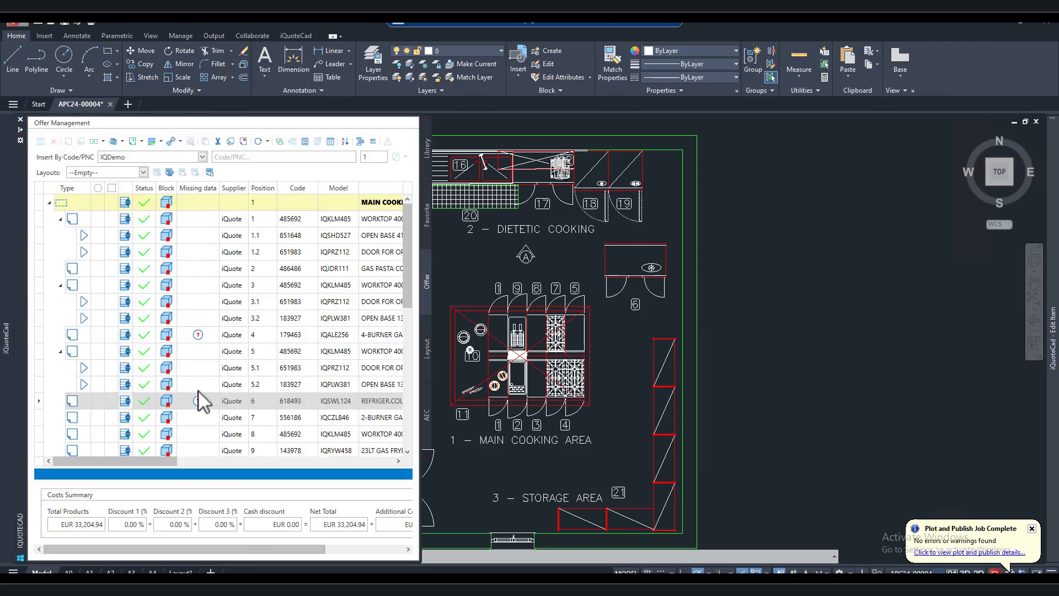